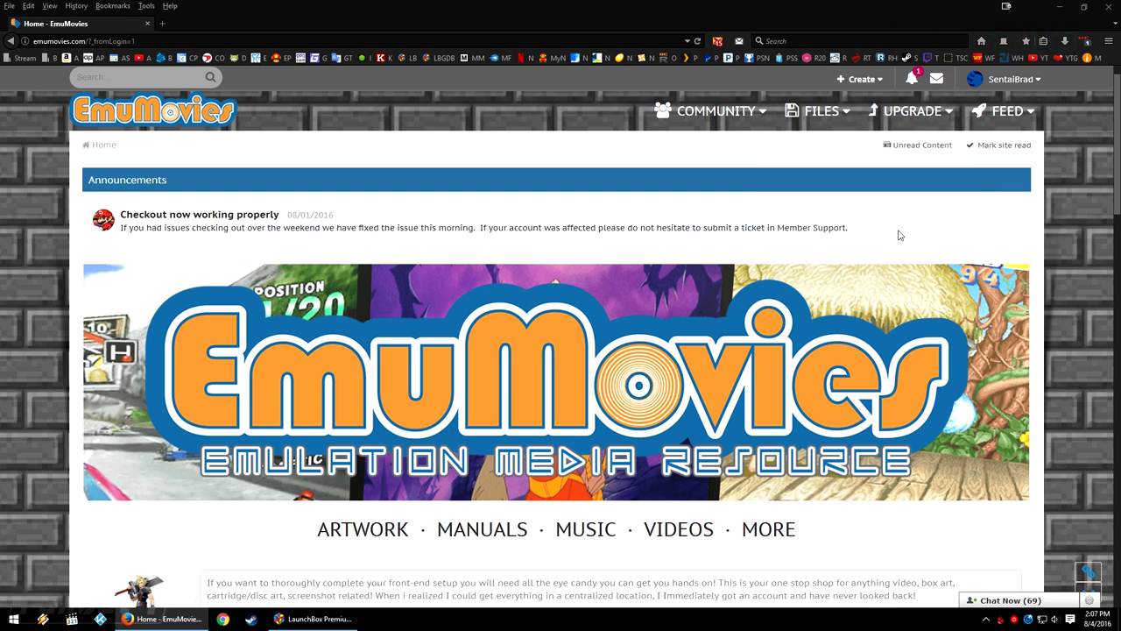
- Open EmuMovies' Downloads section from MANUALS in a new tab and browse its listings
{"action": "scroll", "coordinate": [947, 219], "scroll_direction": "down", "scroll_amount": 4}
{"action": "scroll", "coordinate": [947, 219], "scroll_direction": "down", "scroll_amount": 2}
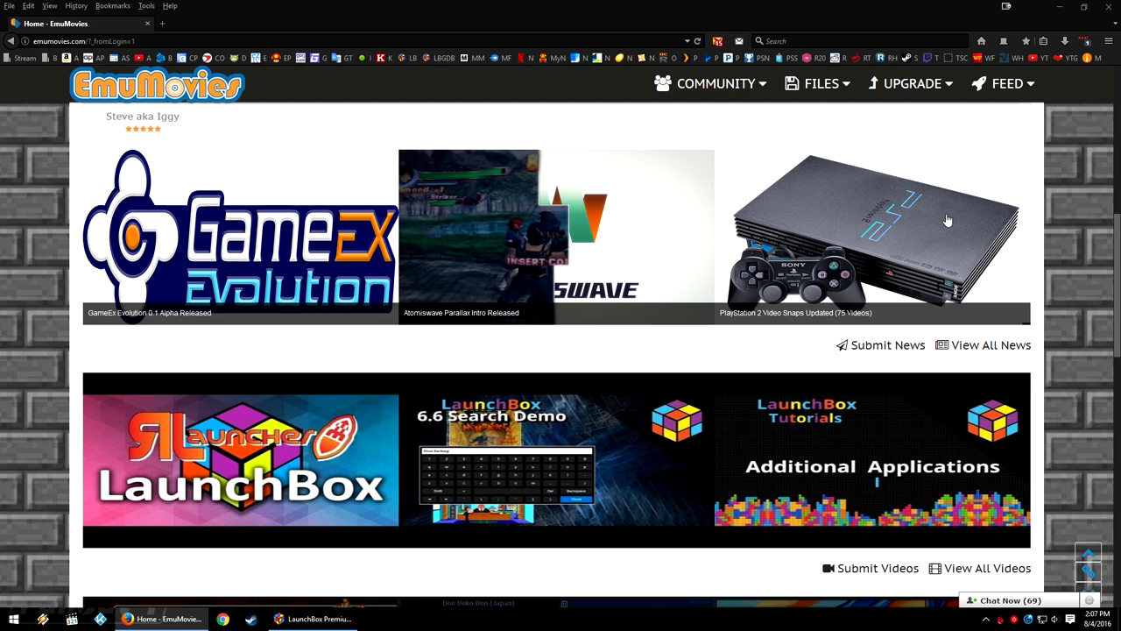
{"action": "scroll", "coordinate": [947, 219], "scroll_direction": "up", "scroll_amount": 1}
{"action": "scroll", "coordinate": [947, 219], "scroll_direction": "up", "scroll_amount": 3}
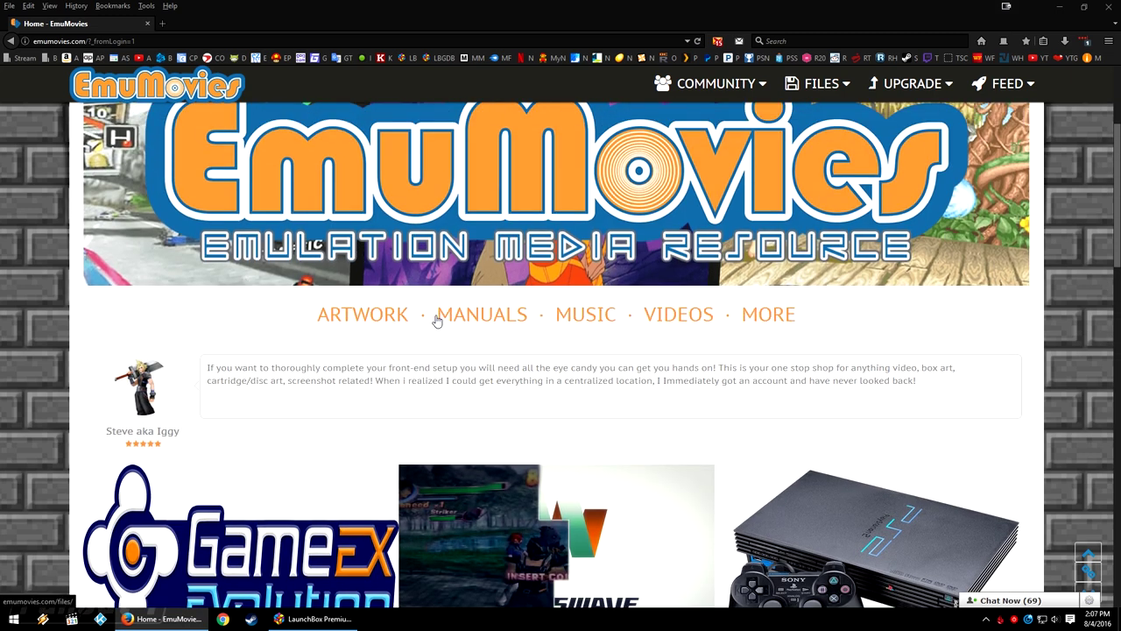
{"action": "middle_click", "coordinate": [437, 321]}
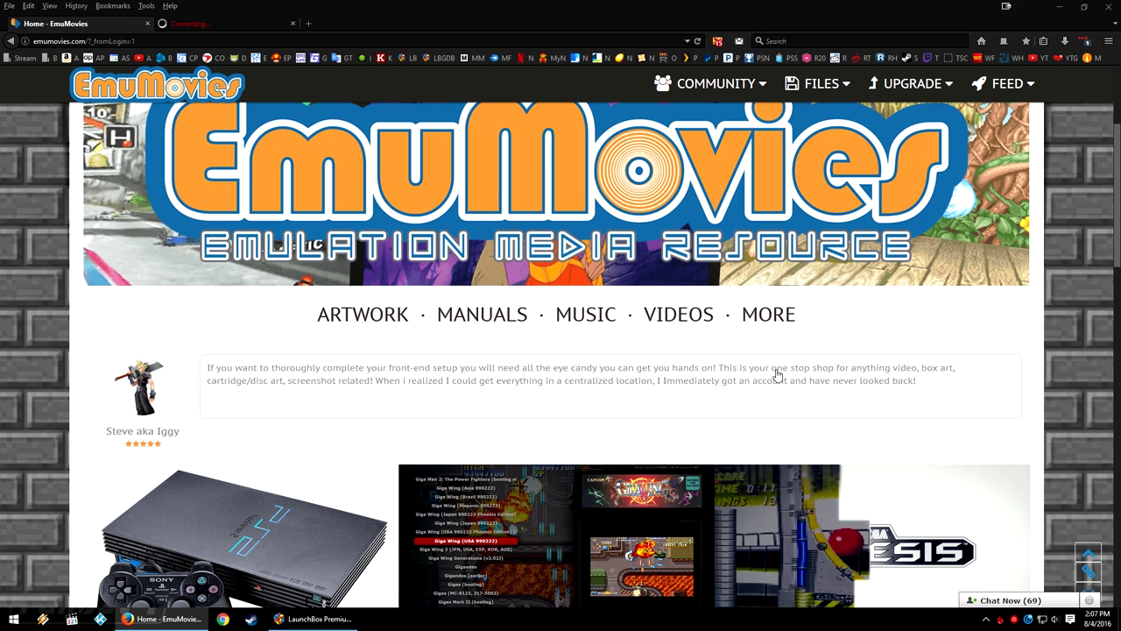
{"action": "scroll", "coordinate": [776, 374], "scroll_direction": "down", "scroll_amount": 3}
{"action": "scroll", "coordinate": [776, 374], "scroll_direction": "down", "scroll_amount": 2}
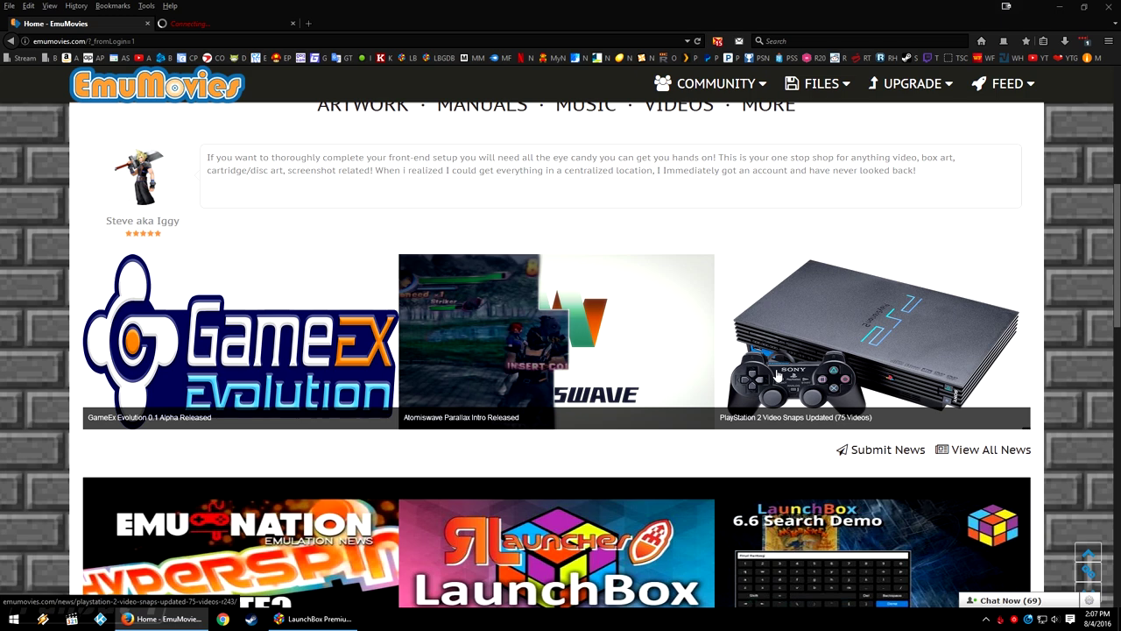
{"action": "scroll", "coordinate": [375, 305], "scroll_direction": "down", "scroll_amount": 3}
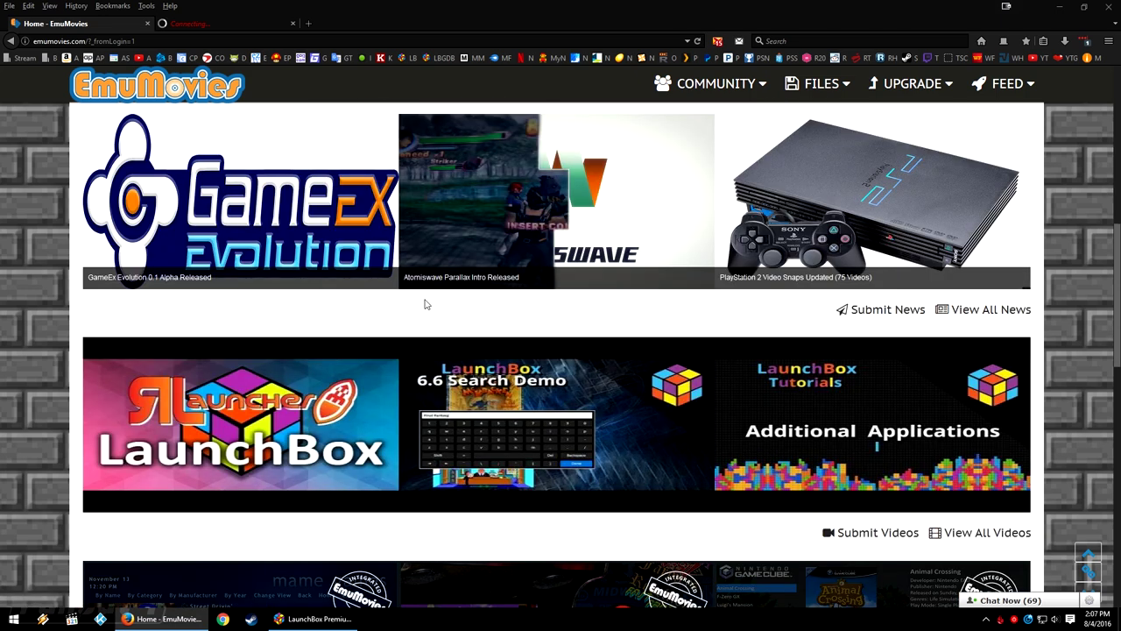
{"action": "scroll", "coordinate": [428, 302], "scroll_direction": "down", "scroll_amount": 5}
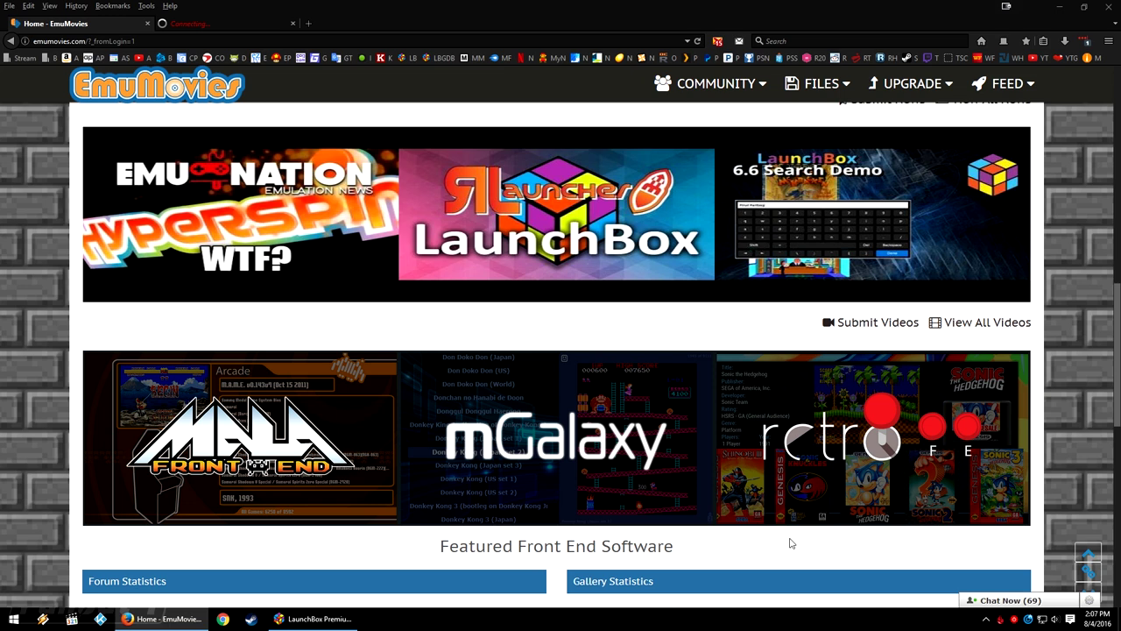
{"action": "scroll", "coordinate": [789, 544], "scroll_direction": "down", "scroll_amount": 4}
{"action": "scroll", "coordinate": [823, 412], "scroll_direction": "up", "scroll_amount": 2}
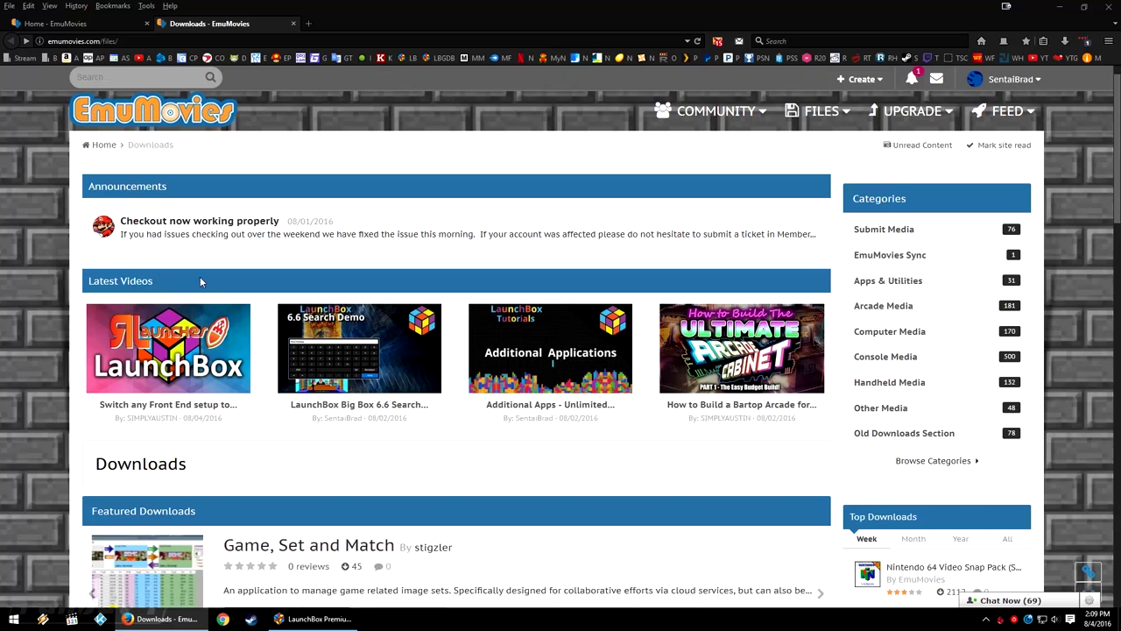
{"action": "scroll", "coordinate": [201, 281], "scroll_direction": "down", "scroll_amount": 3}
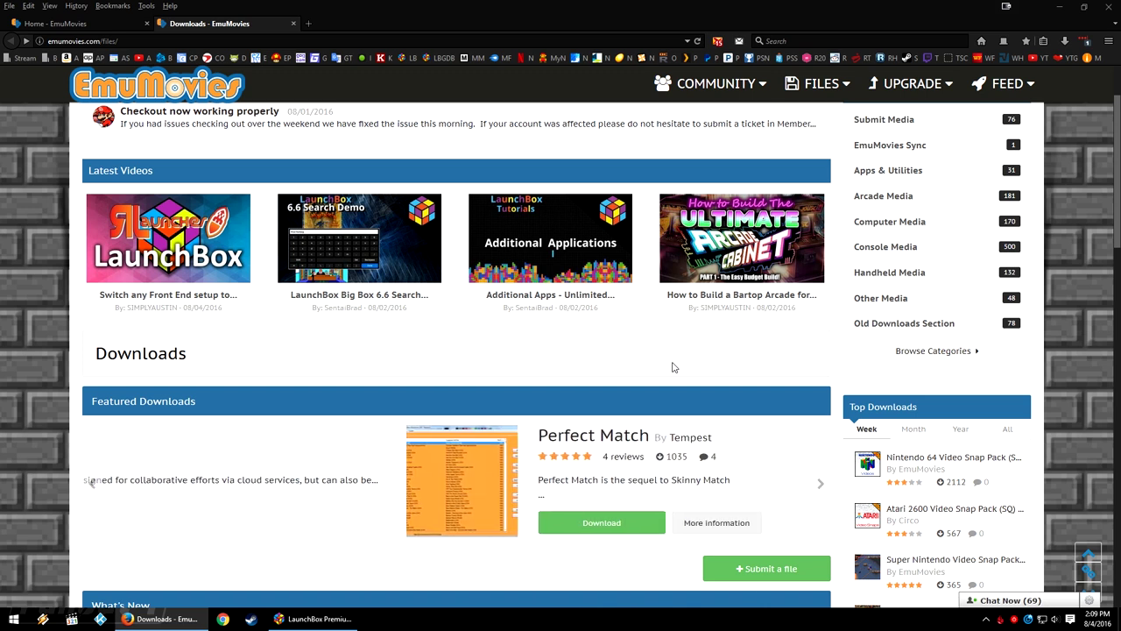
{"action": "scroll", "coordinate": [673, 367], "scroll_direction": "up", "scroll_amount": 3}
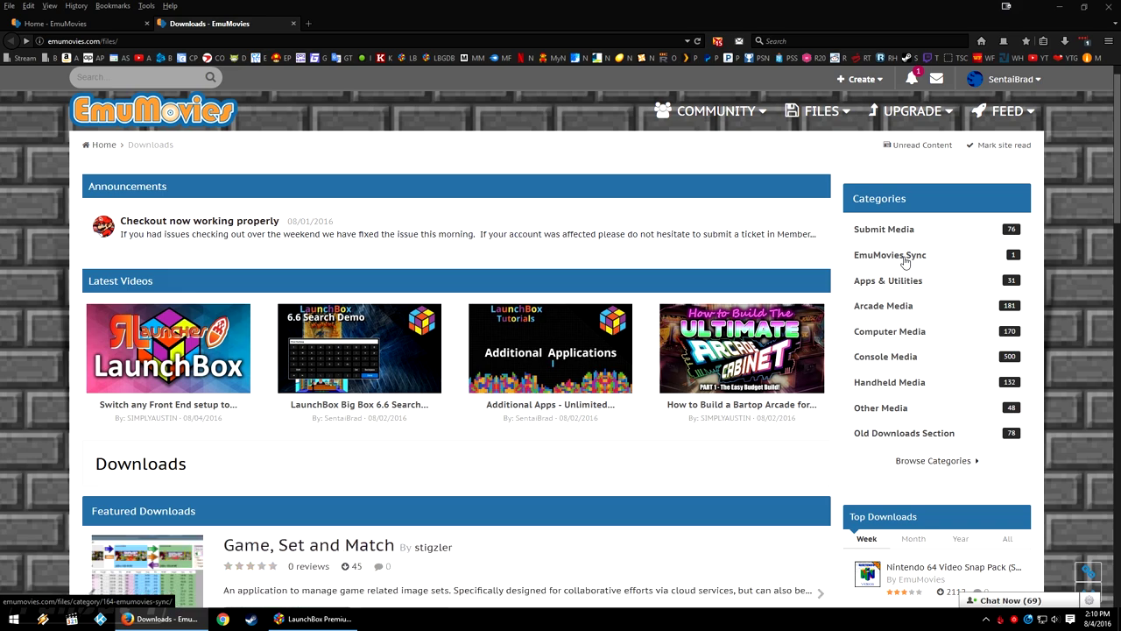
- Scroll back up through the Downloads page's announcements and media categories
{"action": "scroll", "coordinate": [524, 415], "scroll_direction": "down", "scroll_amount": 10}
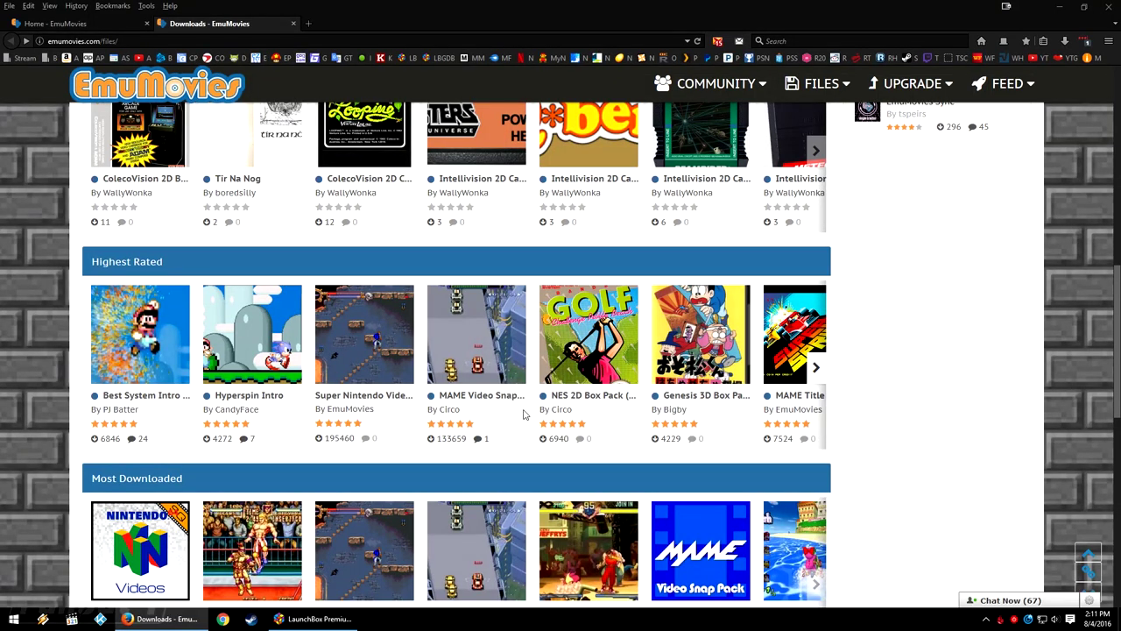
{"action": "scroll", "coordinate": [524, 415], "scroll_direction": "up", "scroll_amount": 3}
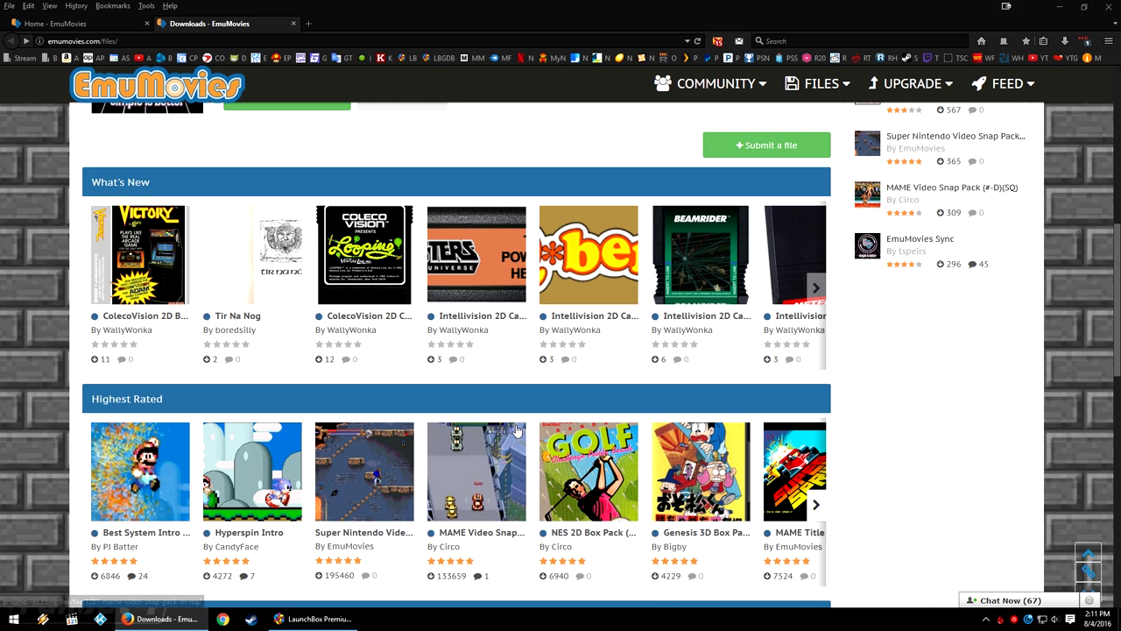
{"action": "scroll", "coordinate": [618, 466], "scroll_direction": "up", "scroll_amount": 4}
{"action": "scroll", "coordinate": [618, 466], "scroll_direction": "up", "scroll_amount": 1}
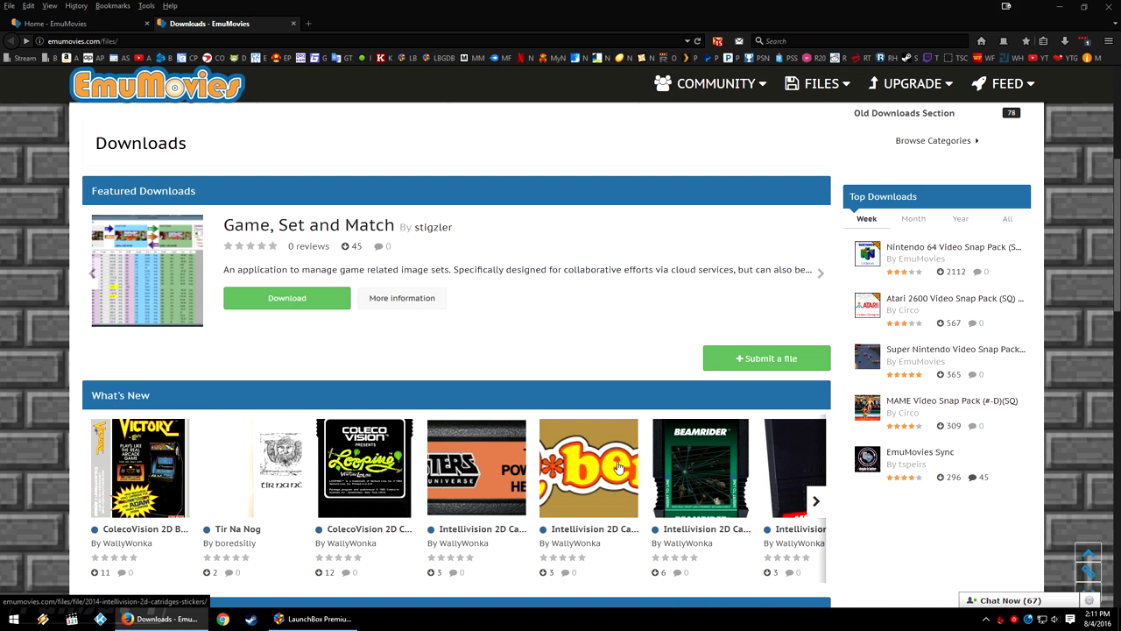
{"action": "scroll", "coordinate": [539, 456], "scroll_direction": "up", "scroll_amount": 5}
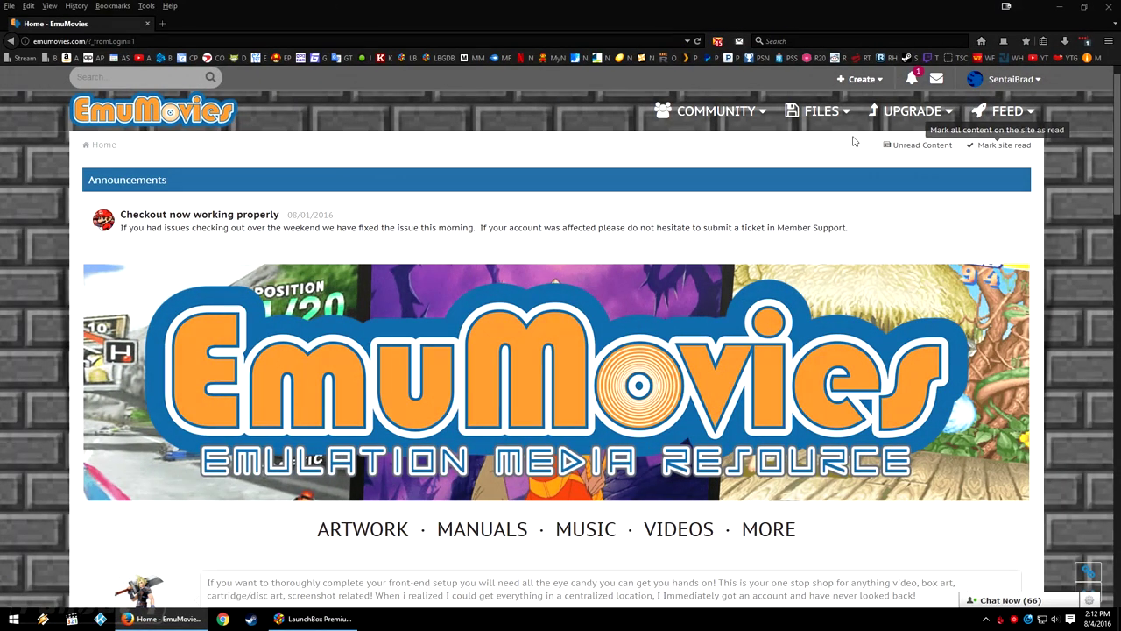
- Open the Account Upgrades page and compare the FREE, $20, $30 and $60 plans
{"action": "left_click", "coordinate": [880, 111]}
{"action": "left_click", "coordinate": [892, 112]}
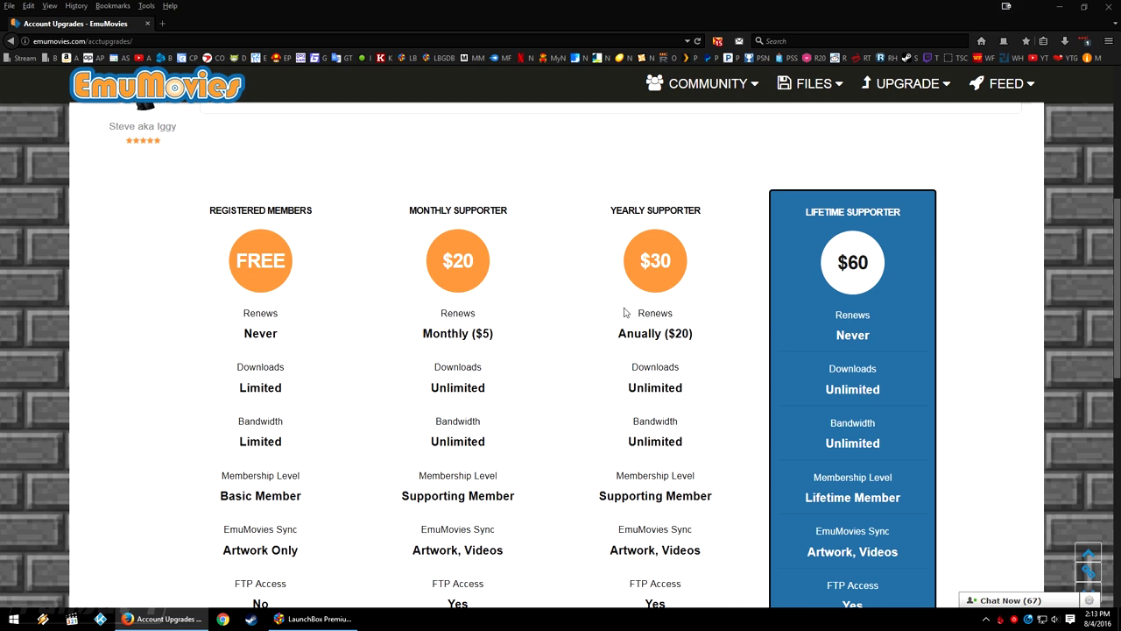
{"action": "scroll", "coordinate": [624, 312], "scroll_direction": "down", "scroll_amount": 2}
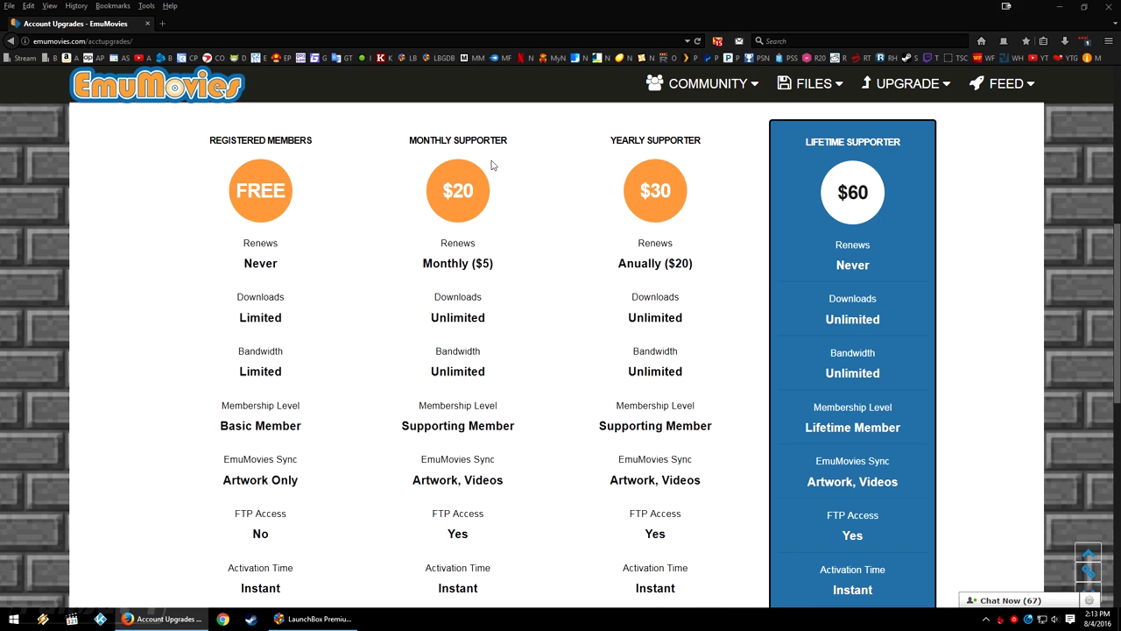
{"action": "scroll", "coordinate": [491, 165], "scroll_direction": "down", "scroll_amount": 2}
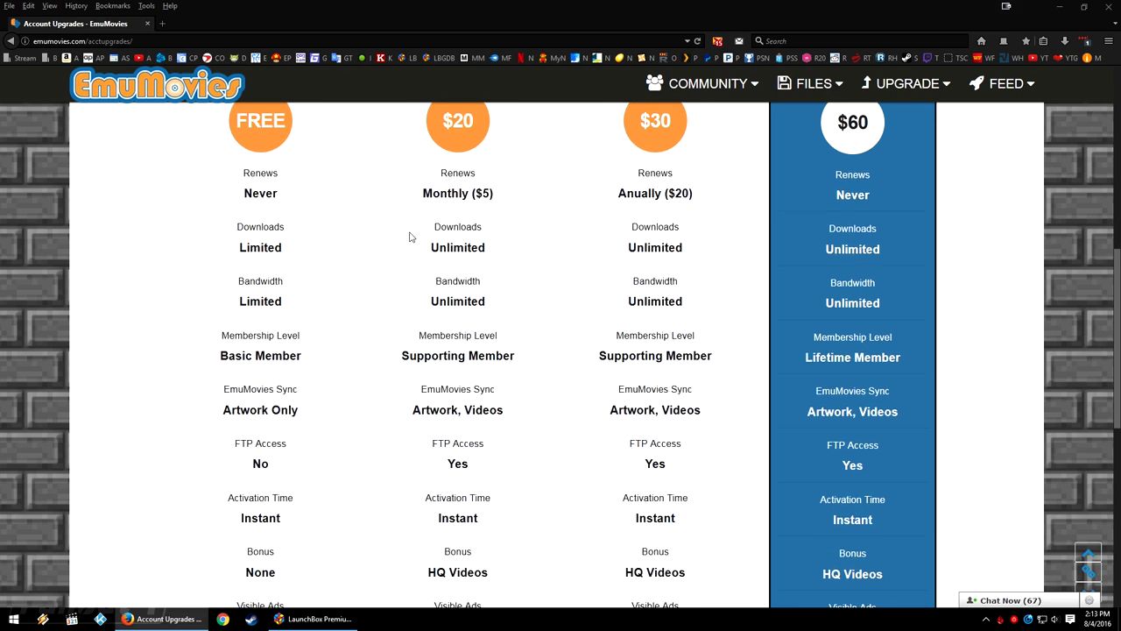
{"action": "scroll", "coordinate": [409, 237], "scroll_direction": "down", "scroll_amount": 3}
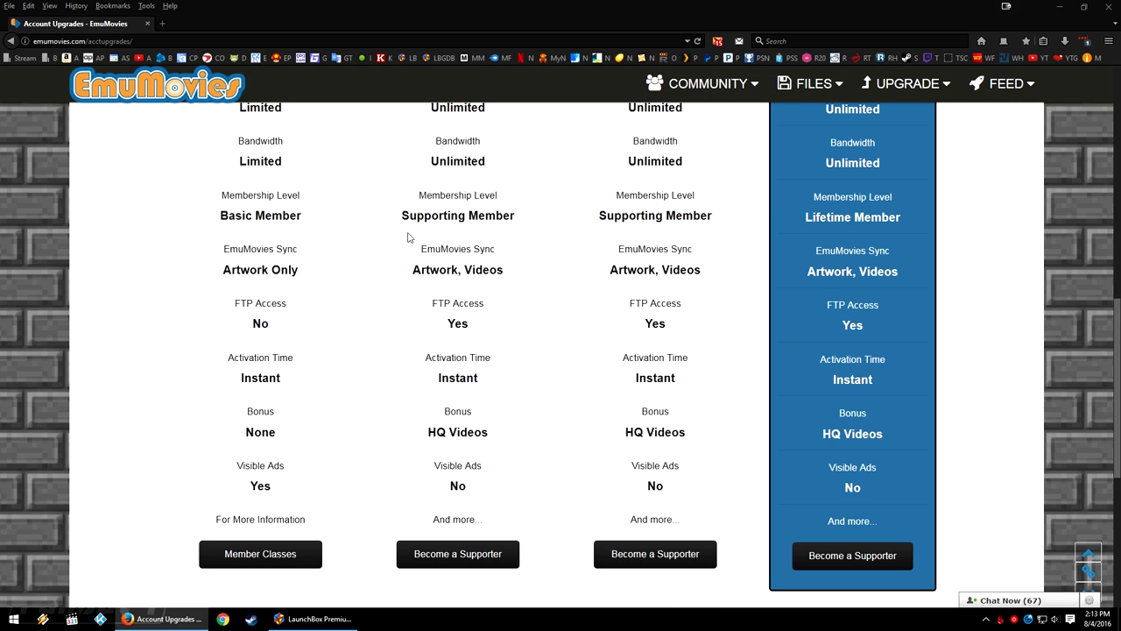
{"action": "scroll", "coordinate": [393, 260], "scroll_direction": "up", "scroll_amount": 3}
{"action": "scroll", "coordinate": [411, 271], "scroll_direction": "down", "scroll_amount": 1}
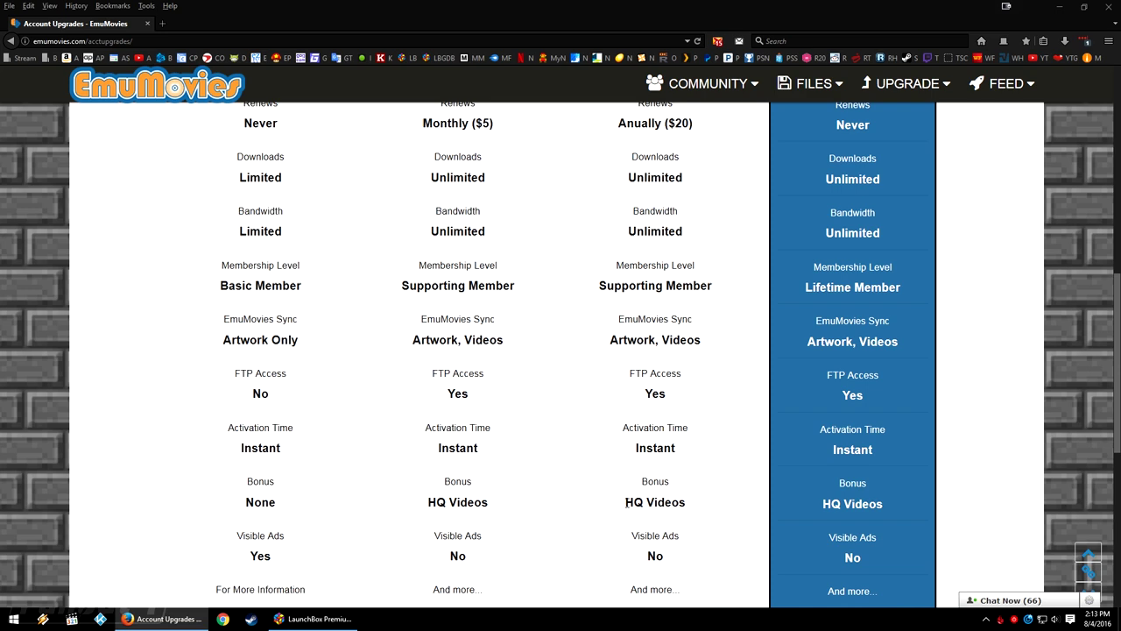
- Finish reviewing the pricing table, then bring up LaunchBox's Tools menu
{"action": "scroll", "coordinate": [621, 512], "scroll_direction": "down", "scroll_amount": 2}
{"action": "scroll", "coordinate": [621, 513], "scroll_direction": "down", "scroll_amount": 3}
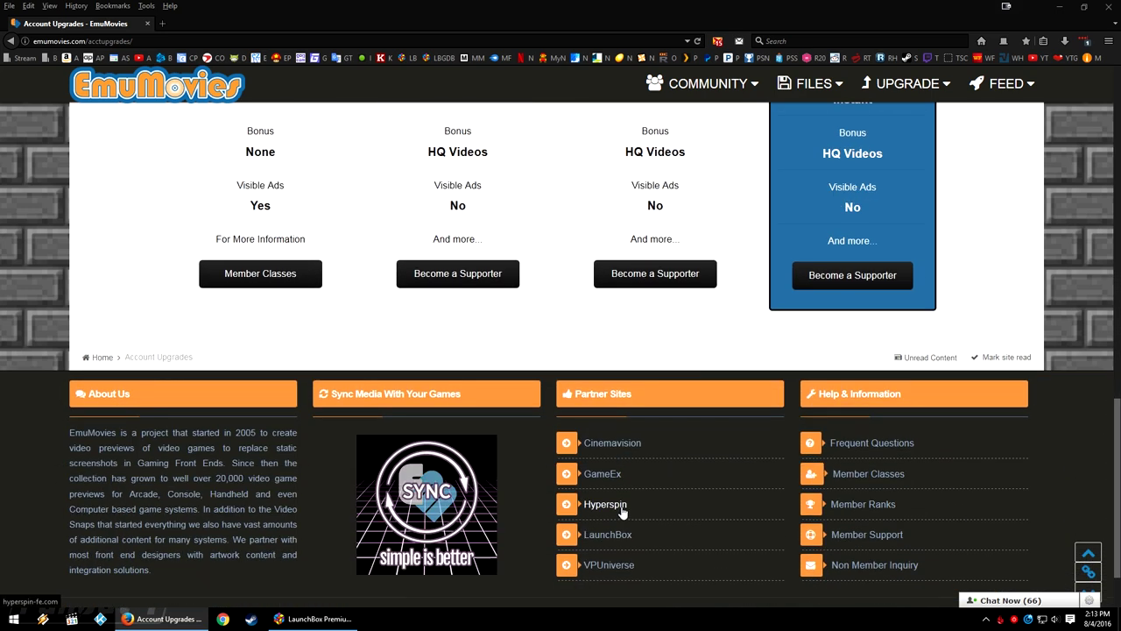
{"action": "scroll", "coordinate": [673, 488], "scroll_direction": "up", "scroll_amount": 2}
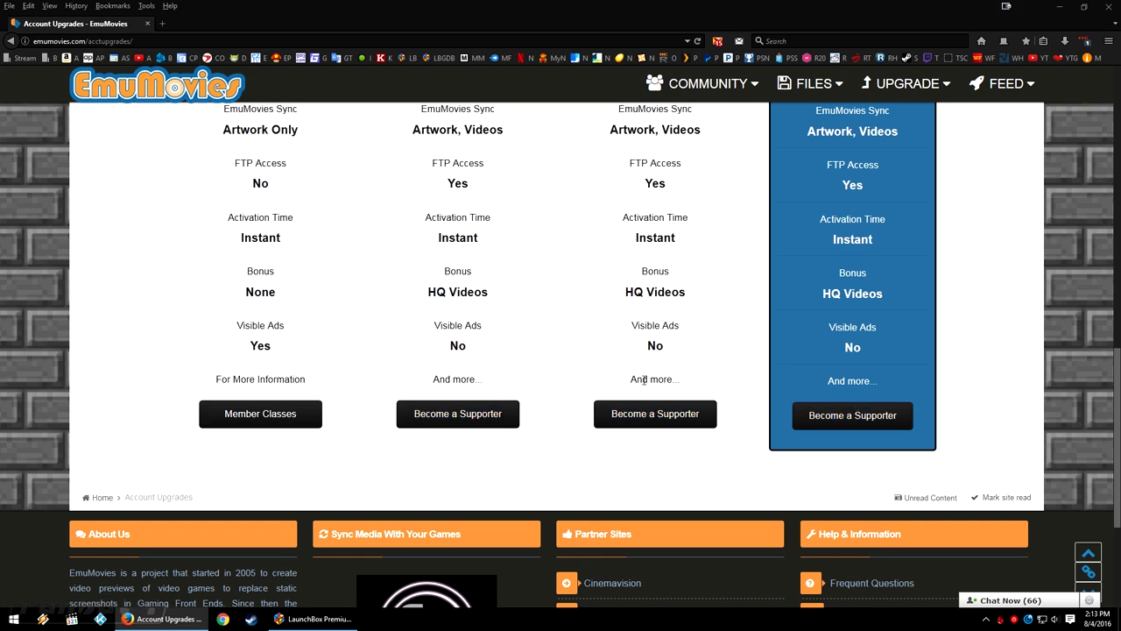
{"action": "scroll", "coordinate": [643, 379], "scroll_direction": "up", "scroll_amount": 5}
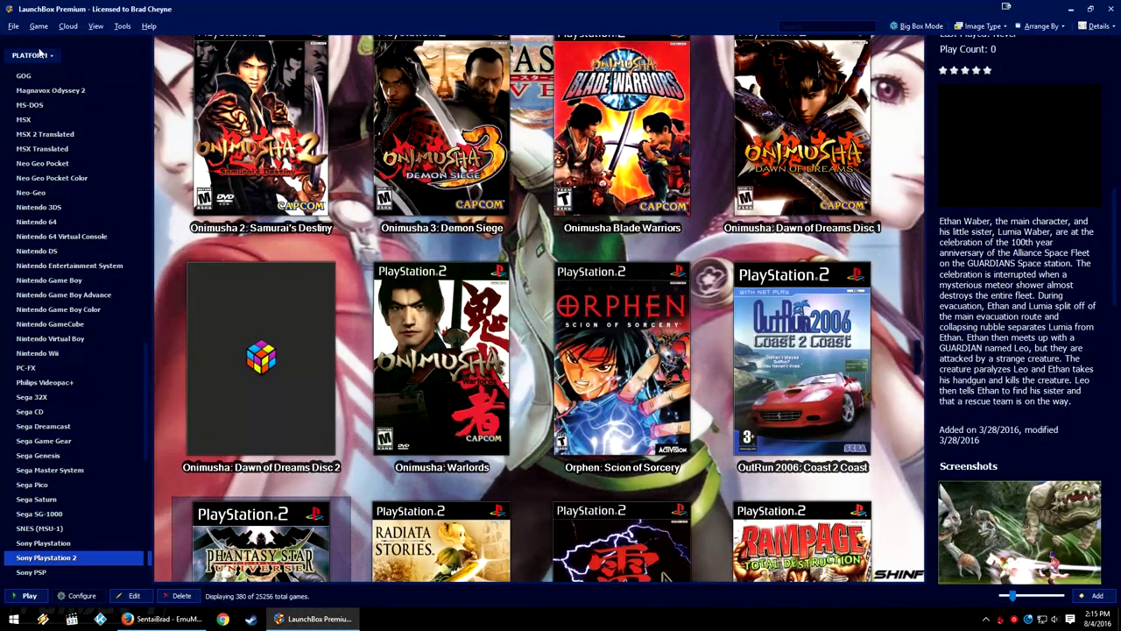
{"action": "scroll", "coordinate": [161, 123], "scroll_direction": "up", "scroll_amount": 8}
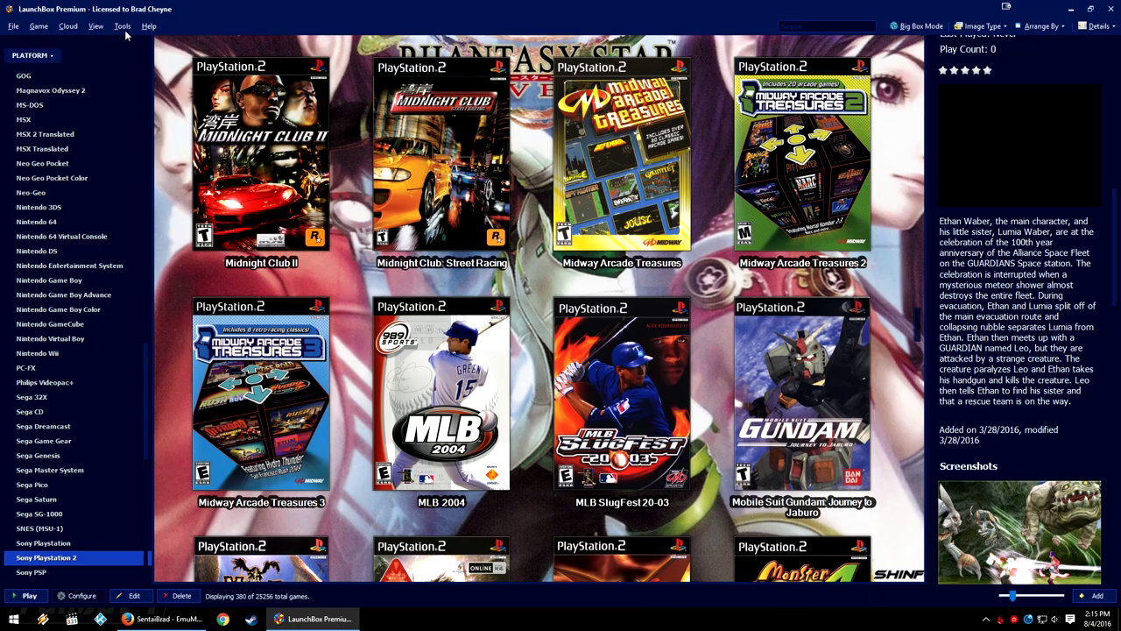
{"action": "left_click", "coordinate": [122, 26]}
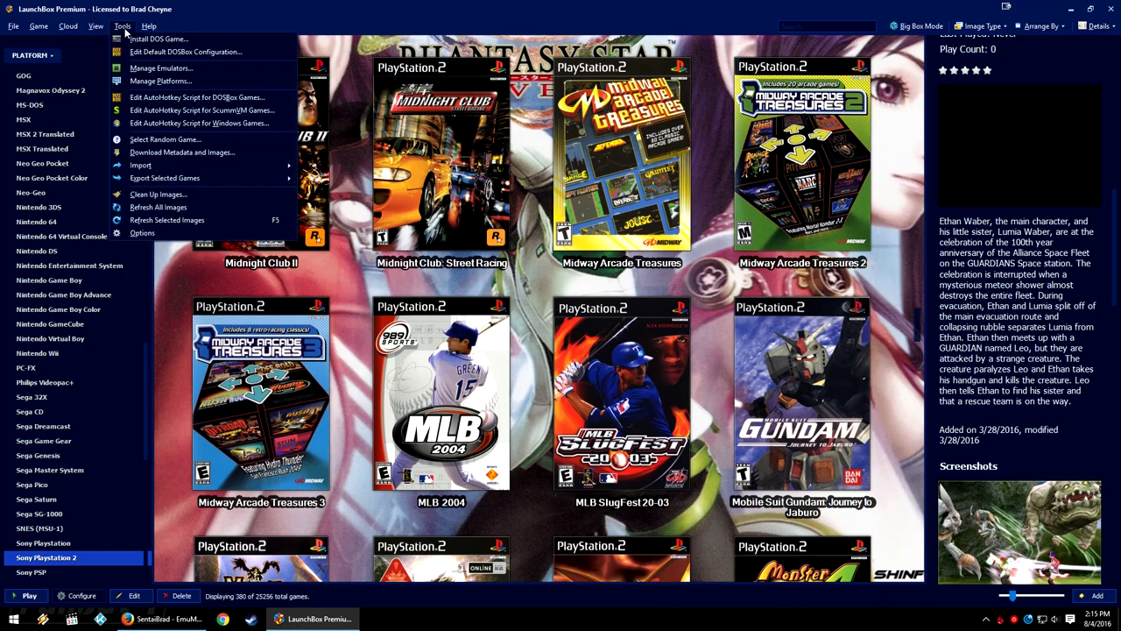
- Enter the EmuMovies account login in LaunchBox Options and test it successfully
{"action": "left_click", "coordinate": [142, 233]}
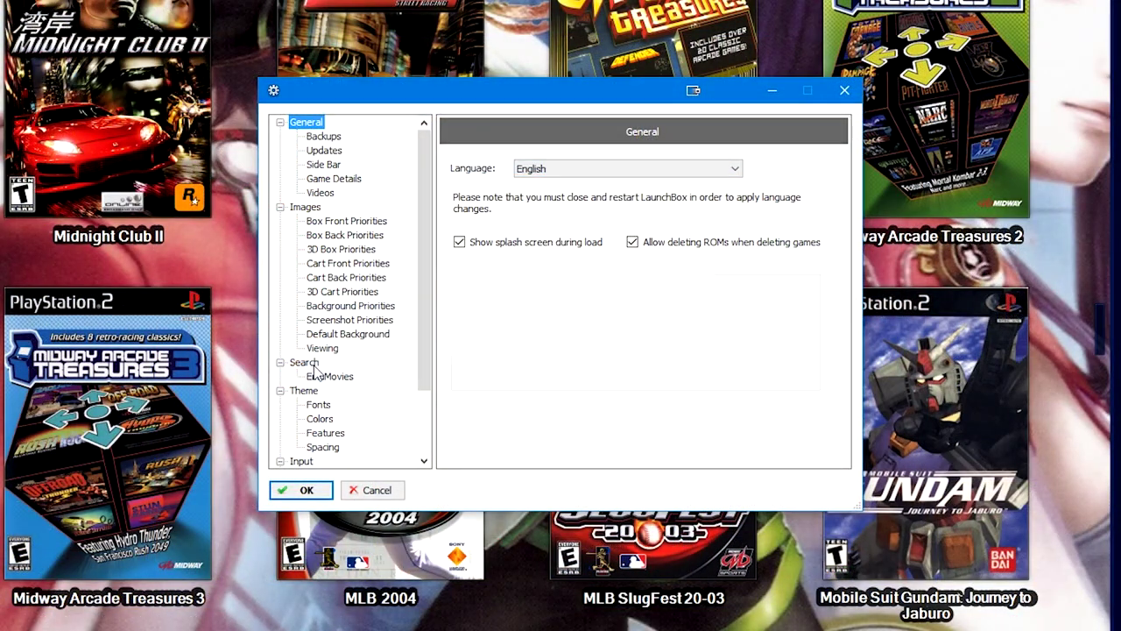
{"action": "left_click", "coordinate": [326, 375]}
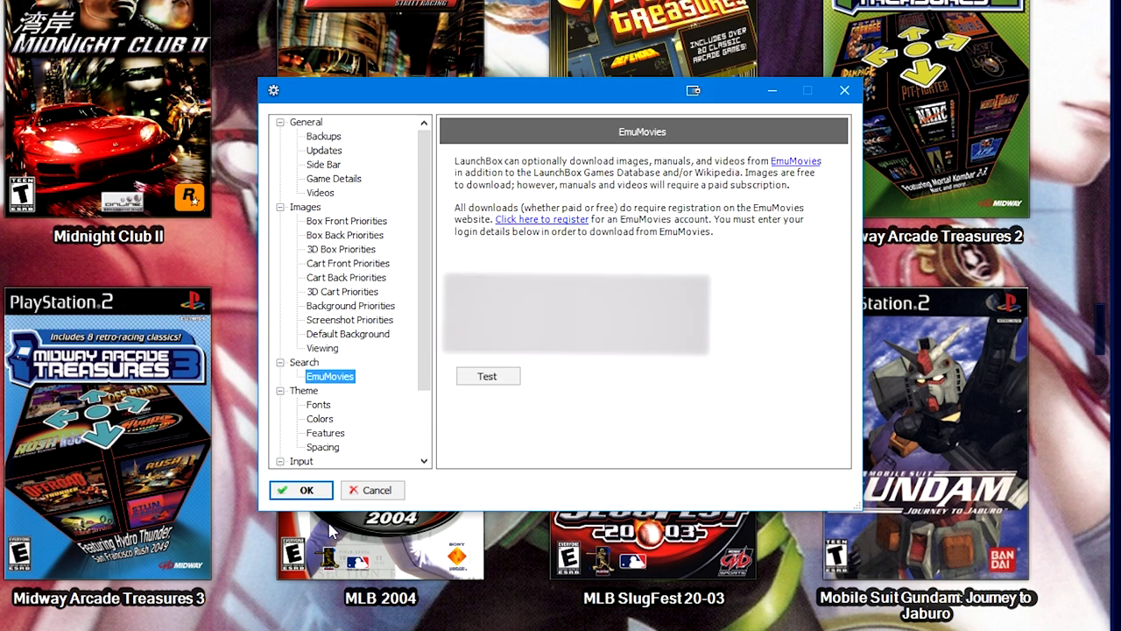
{"action": "left_click", "coordinate": [333, 379]}
{"action": "left_click", "coordinate": [492, 376]}
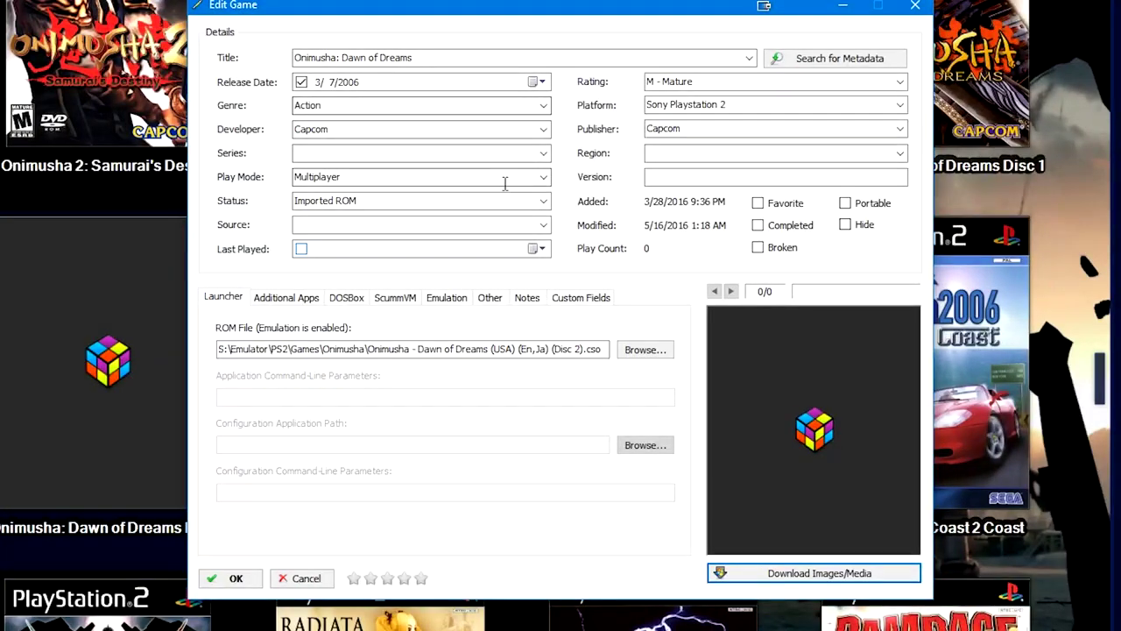
- Apply the LaunchBox DB metadata match (ID #12563) to Onimusha: Dawn of Dreams
{"action": "left_click", "coordinate": [850, 62]}
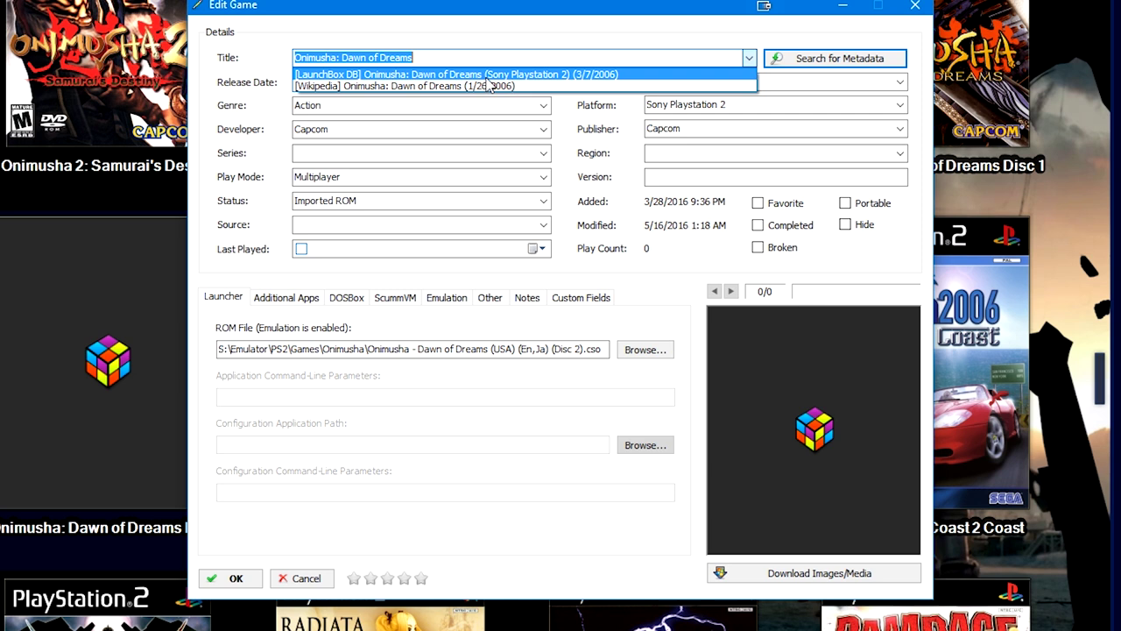
{"action": "left_click", "coordinate": [488, 75]}
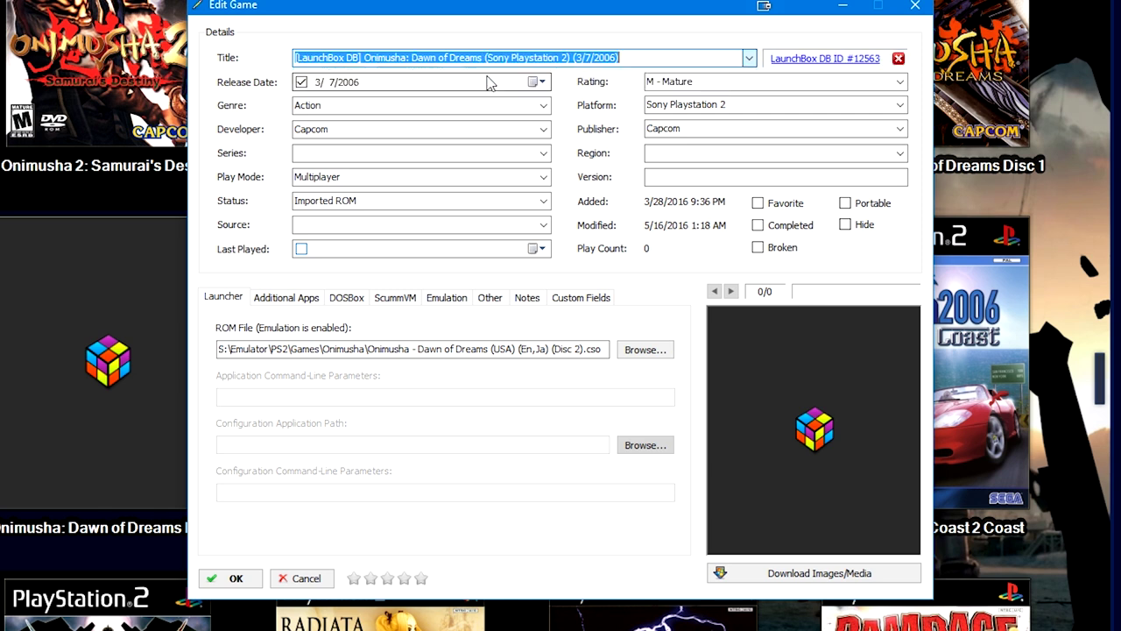
- Download the game's database images plus EmuMovies box, 3D box, logo and high-quality MP4 video
{"action": "left_click", "coordinate": [867, 578]}
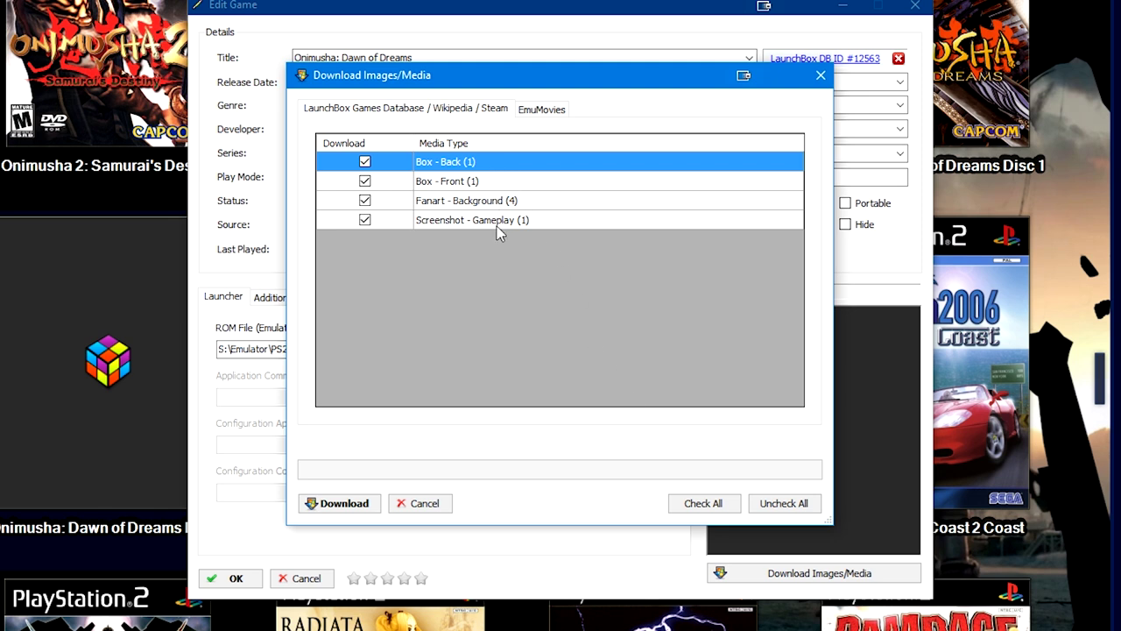
{"action": "left_click", "coordinate": [526, 111]}
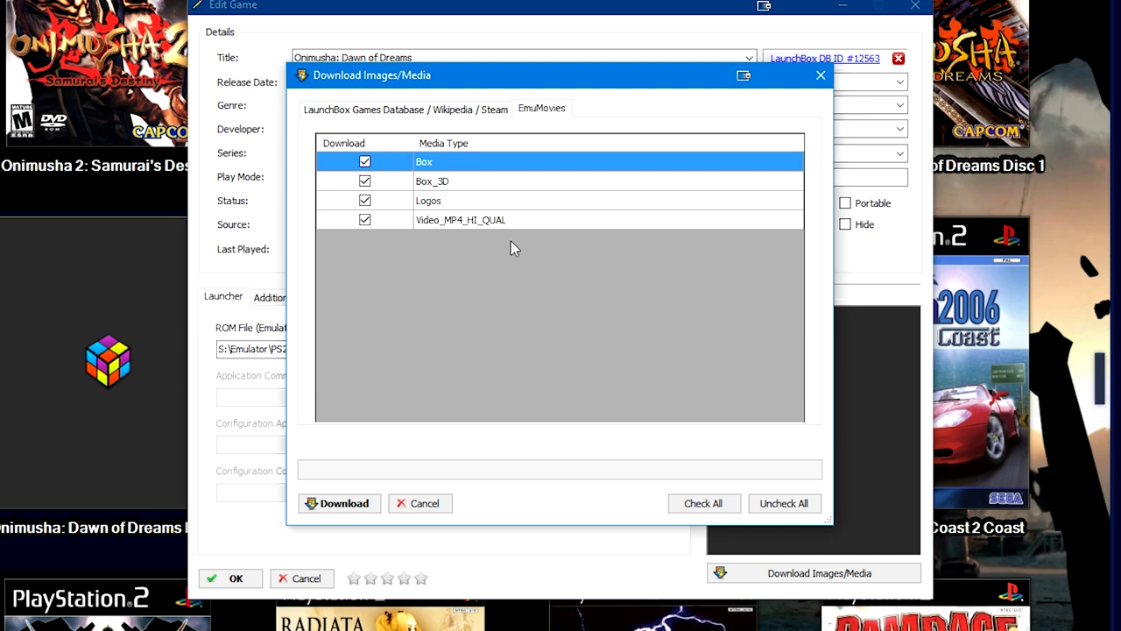
{"action": "left_click", "coordinate": [451, 225]}
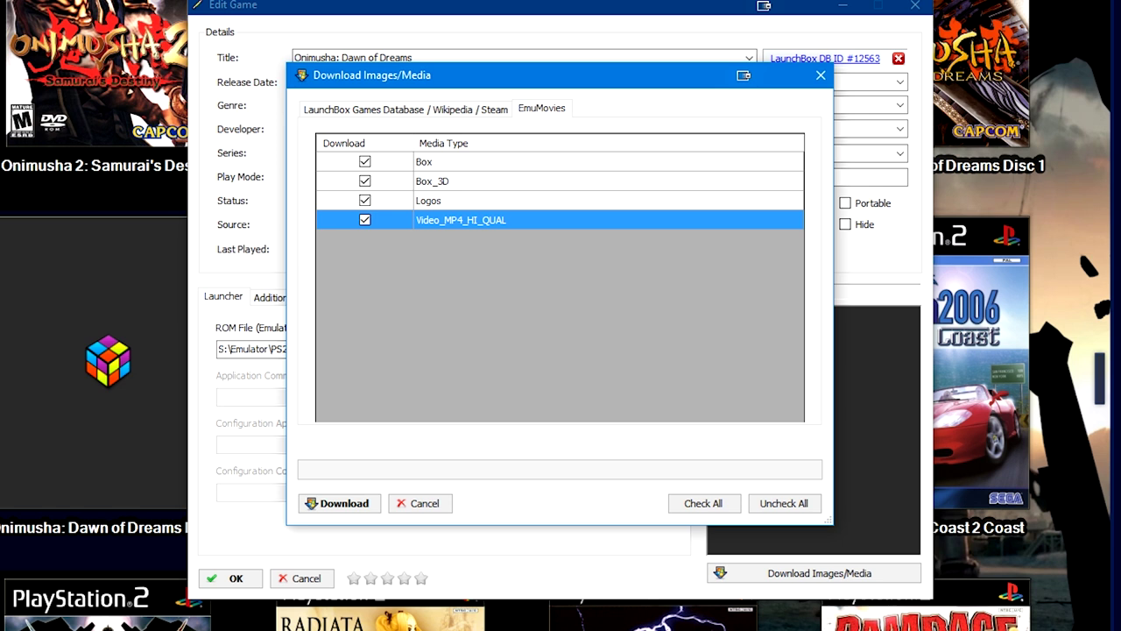
{"action": "left_click", "coordinate": [344, 501]}
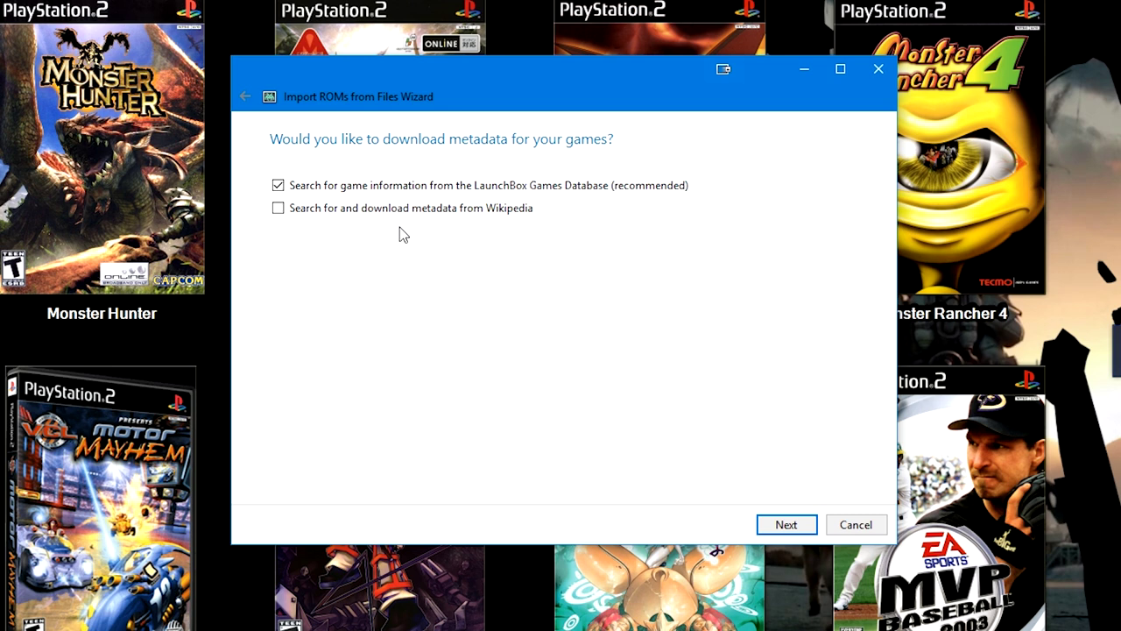
- Keep the LaunchBox Games Database metadata option and advance to the image types list
{"action": "left_click", "coordinate": [786, 524]}
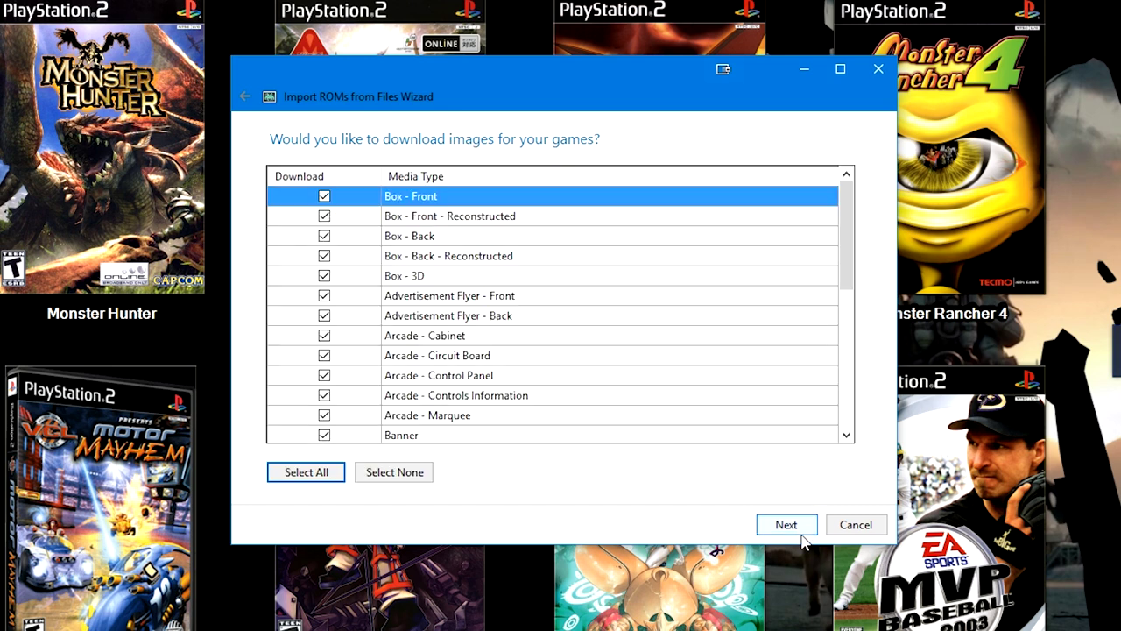
{"action": "scroll", "coordinate": [517, 243], "scroll_direction": "down", "scroll_amount": 10}
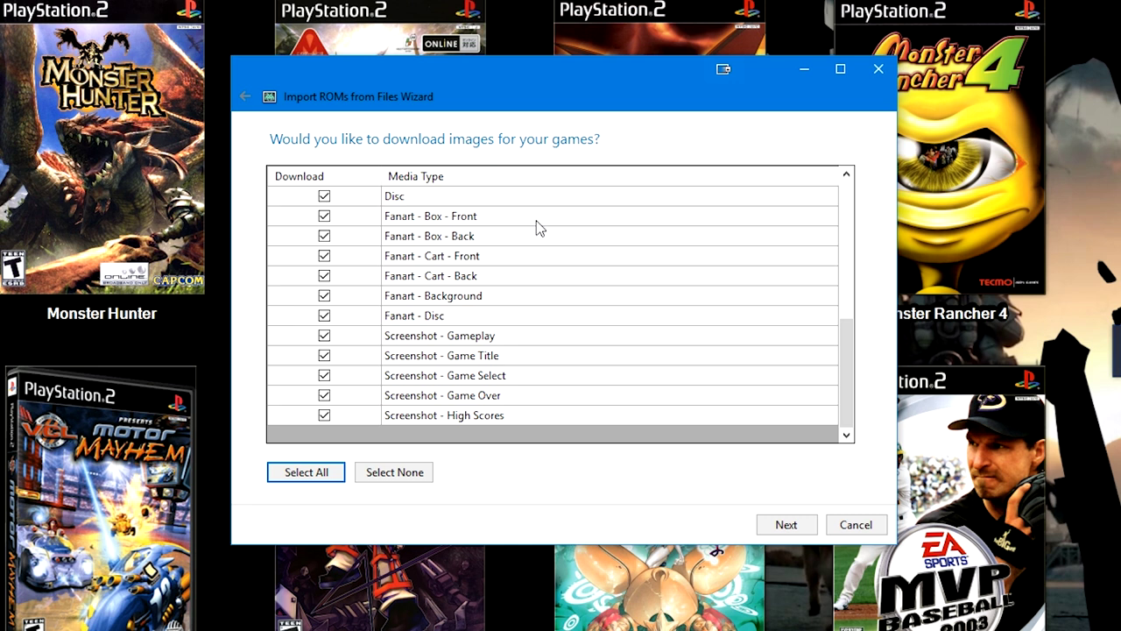
- Leave every image type from Box - Front onward checked and advance to EmuMovies media
{"action": "left_click", "coordinate": [793, 522]}
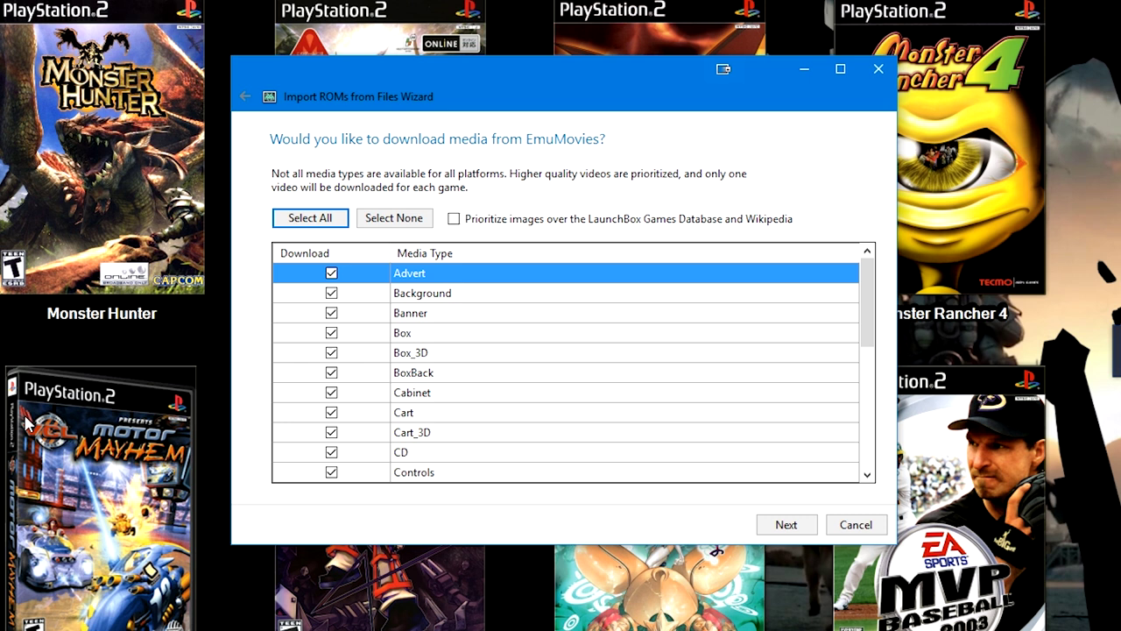
- Compare the Video_MP4 and Video_MP4_HI_QUAL entries, keeping all EmuMovies media types checked
{"action": "scroll", "coordinate": [566, 327], "scroll_direction": "down", "scroll_amount": 5}
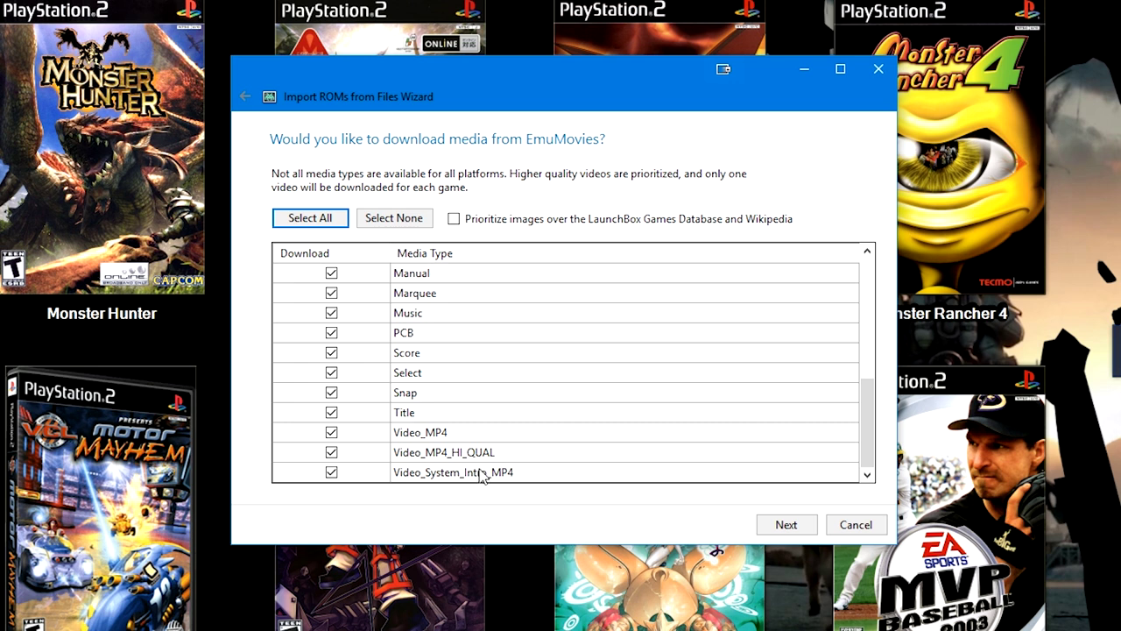
{"action": "left_click", "coordinate": [488, 432]}
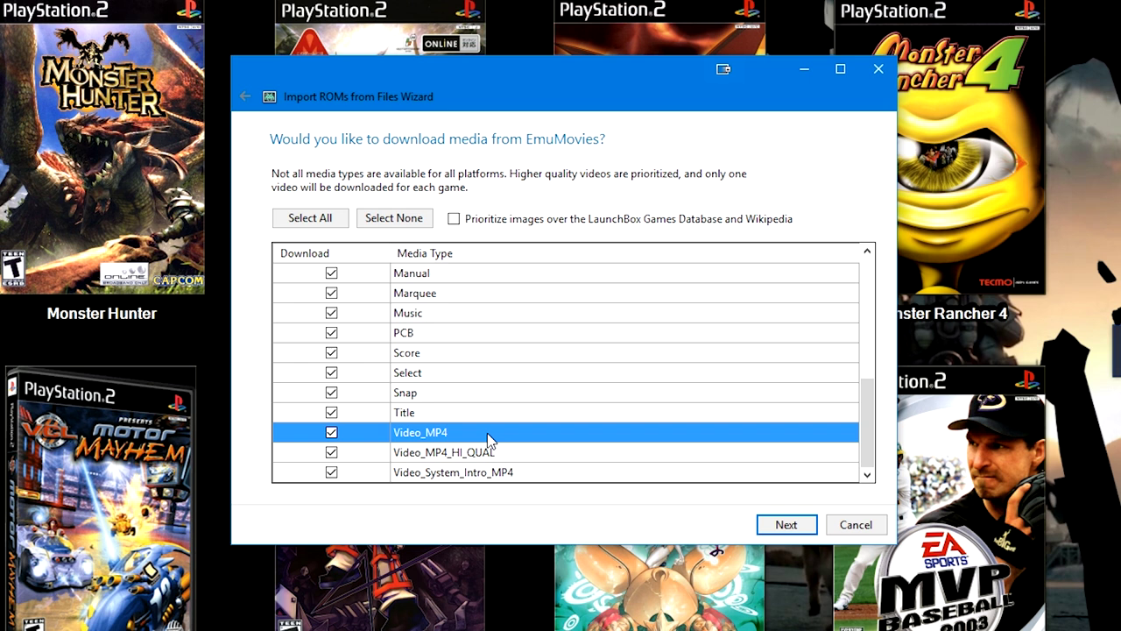
{"action": "left_click", "coordinate": [482, 451]}
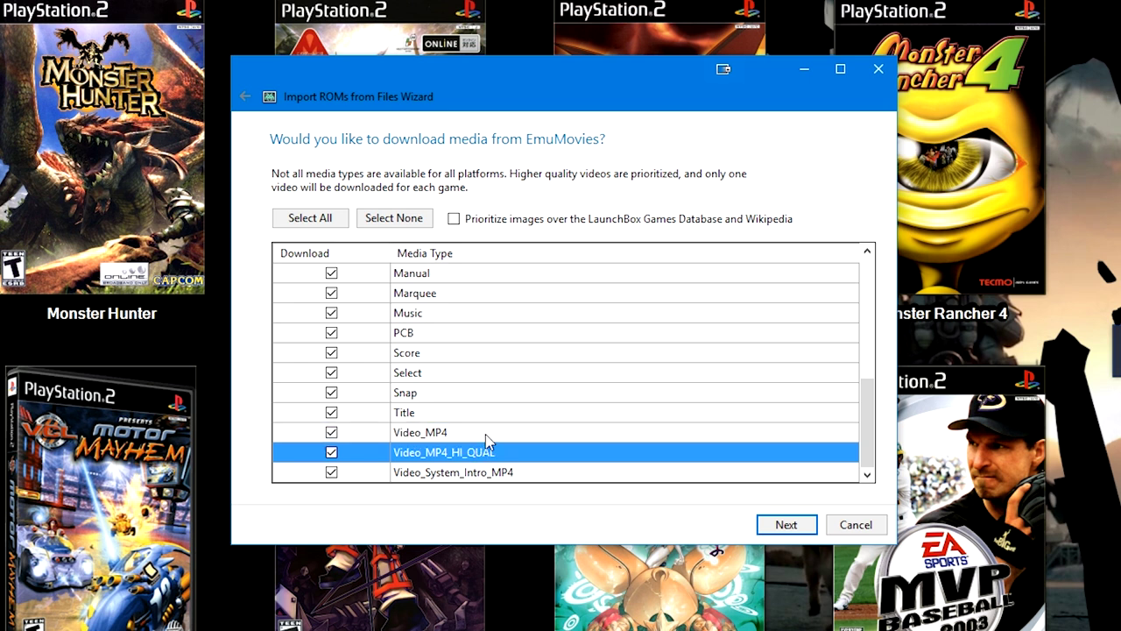
{"action": "left_click", "coordinate": [488, 438]}
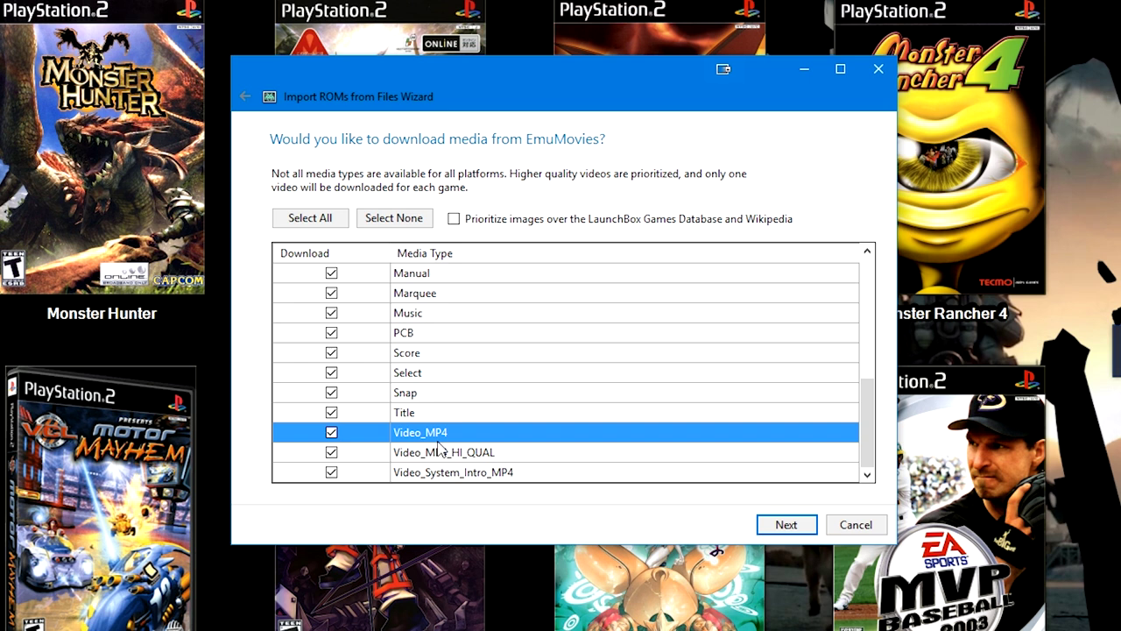
{"action": "left_click", "coordinate": [454, 457]}
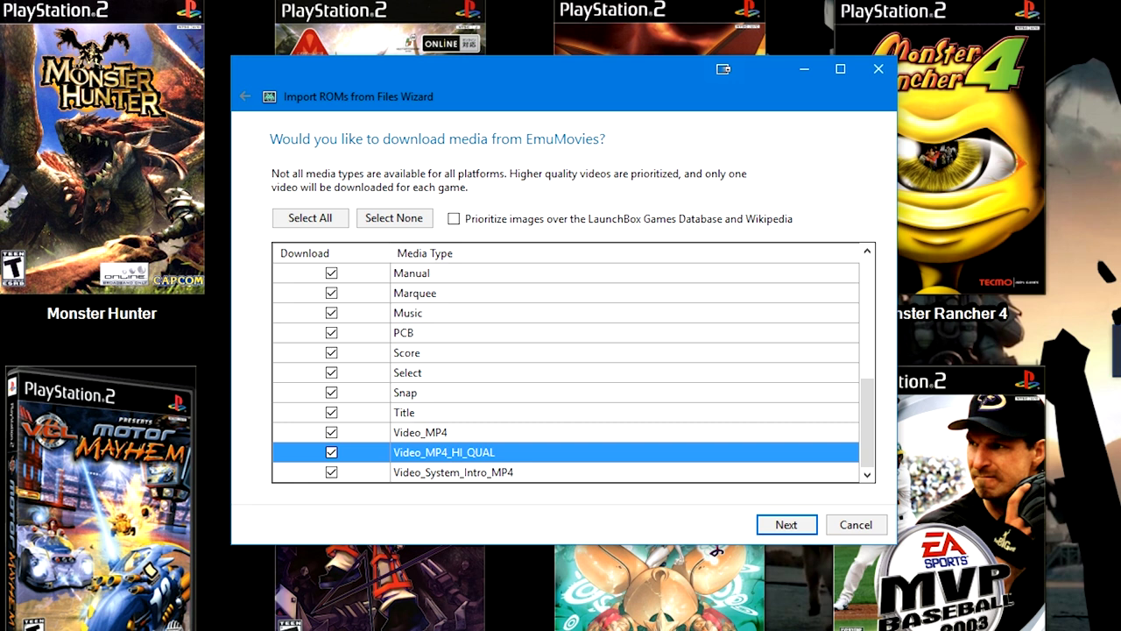
{"action": "left_click", "coordinate": [493, 433]}
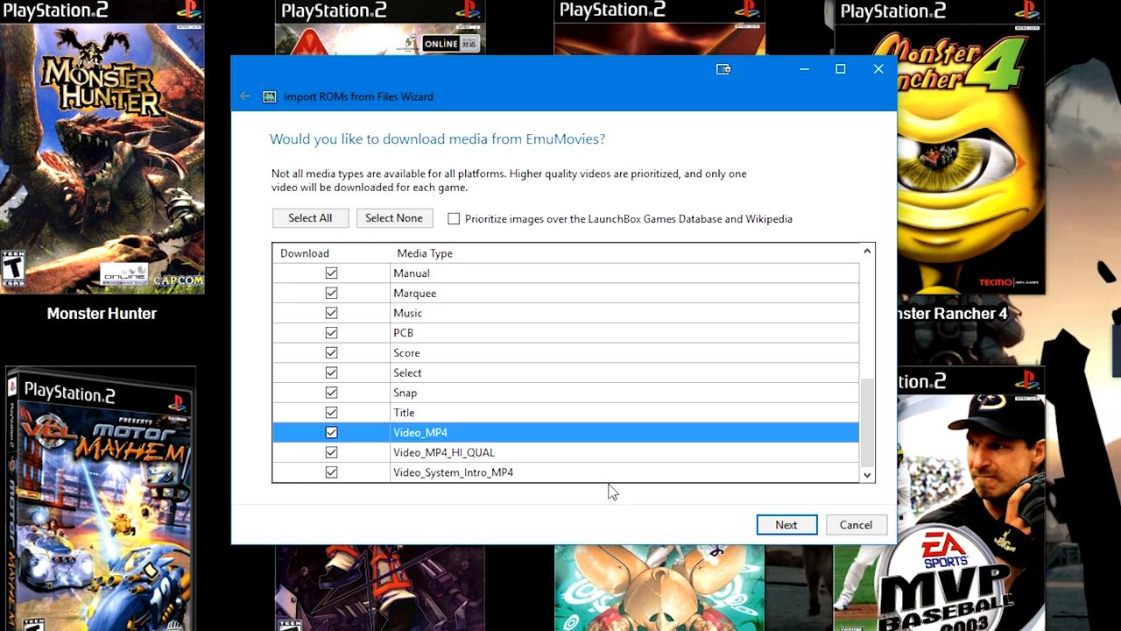
{"action": "scroll", "coordinate": [734, 412], "scroll_direction": "up", "scroll_amount": 6}
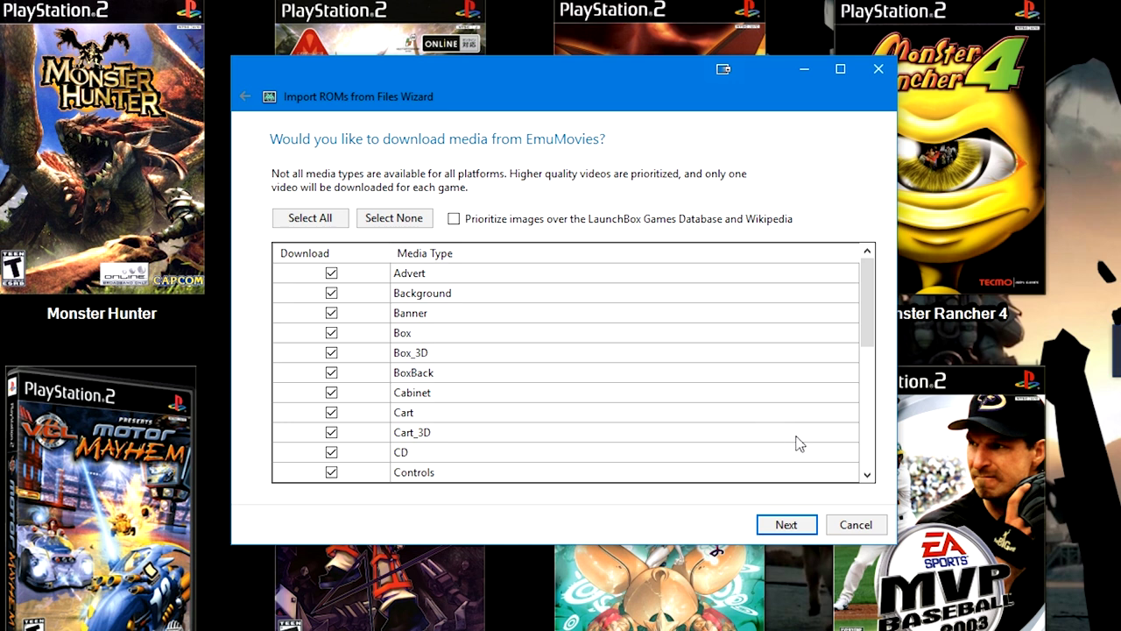
- Accept the EmuMovies media and default import options, then finish the import of the listed games
{"action": "left_click", "coordinate": [786, 525]}
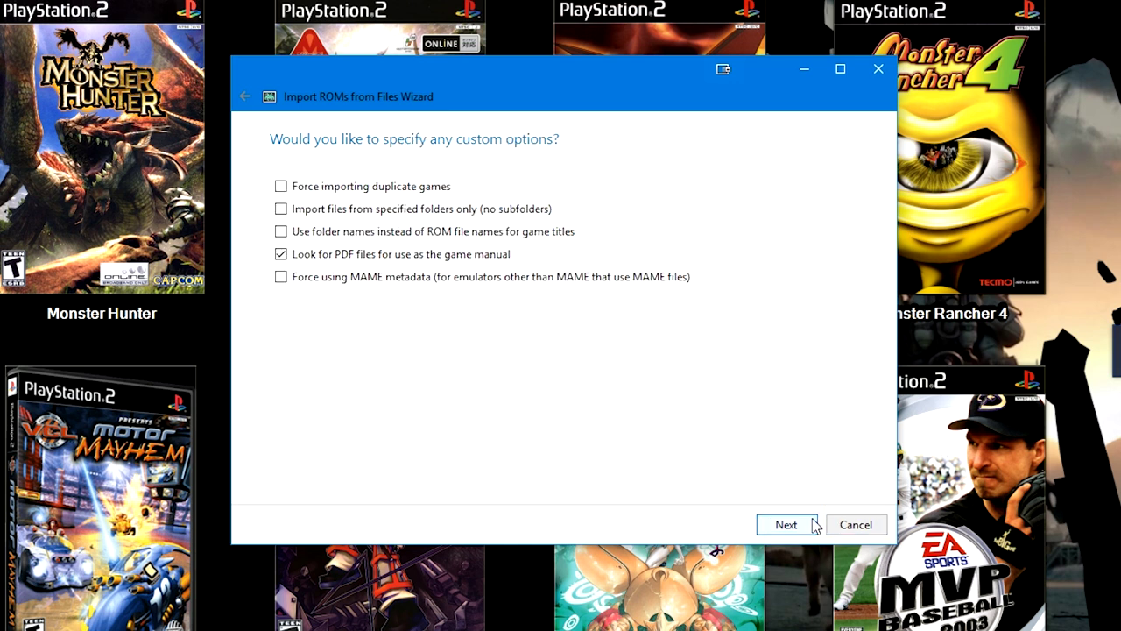
{"action": "left_click", "coordinate": [813, 525]}
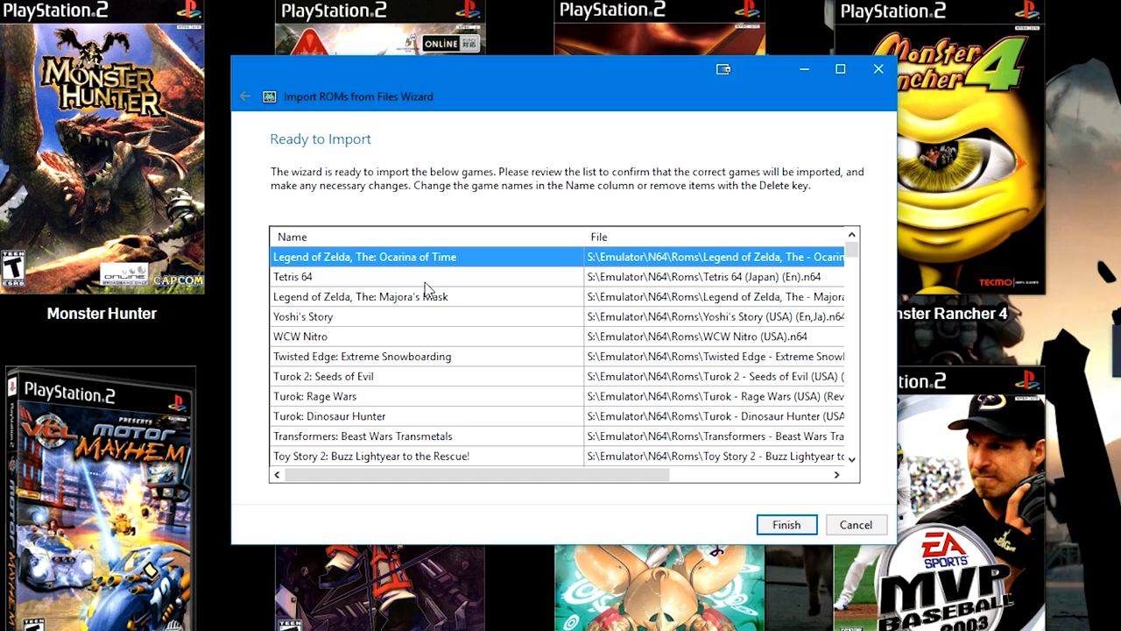
{"action": "scroll", "coordinate": [427, 290], "scroll_direction": "down", "scroll_amount": 4}
{"action": "scroll", "coordinate": [427, 290], "scroll_direction": "down", "scroll_amount": 5}
{"action": "left_click", "coordinate": [787, 525]}
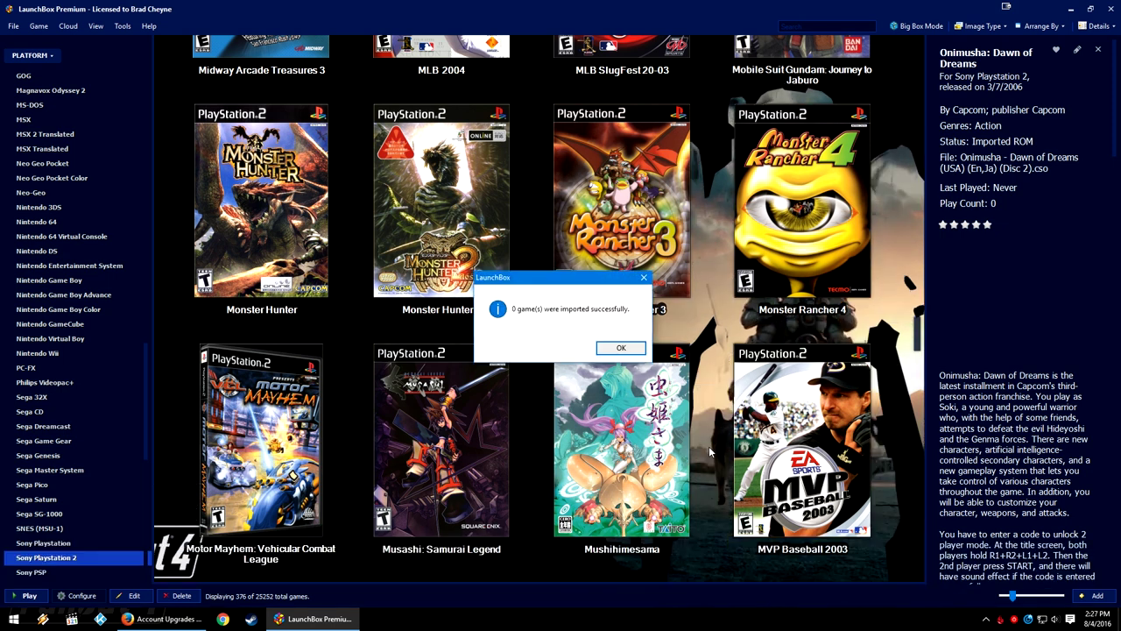
- Dismiss the import result message to return to the Sony Playstation 2 library of 376 games
{"action": "left_click", "coordinate": [619, 348]}
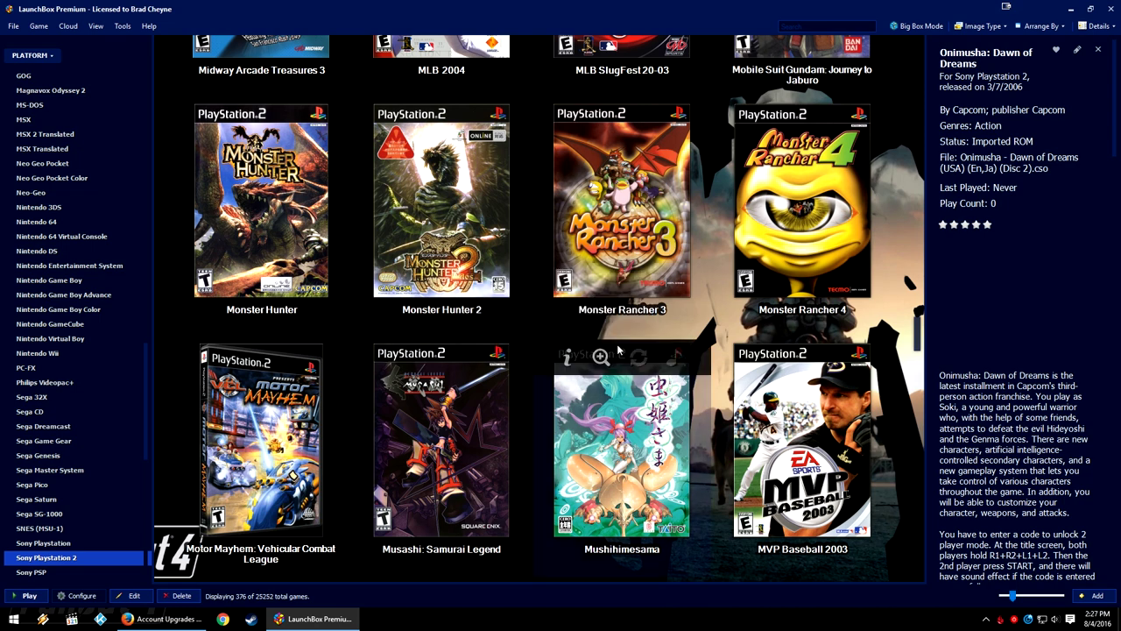